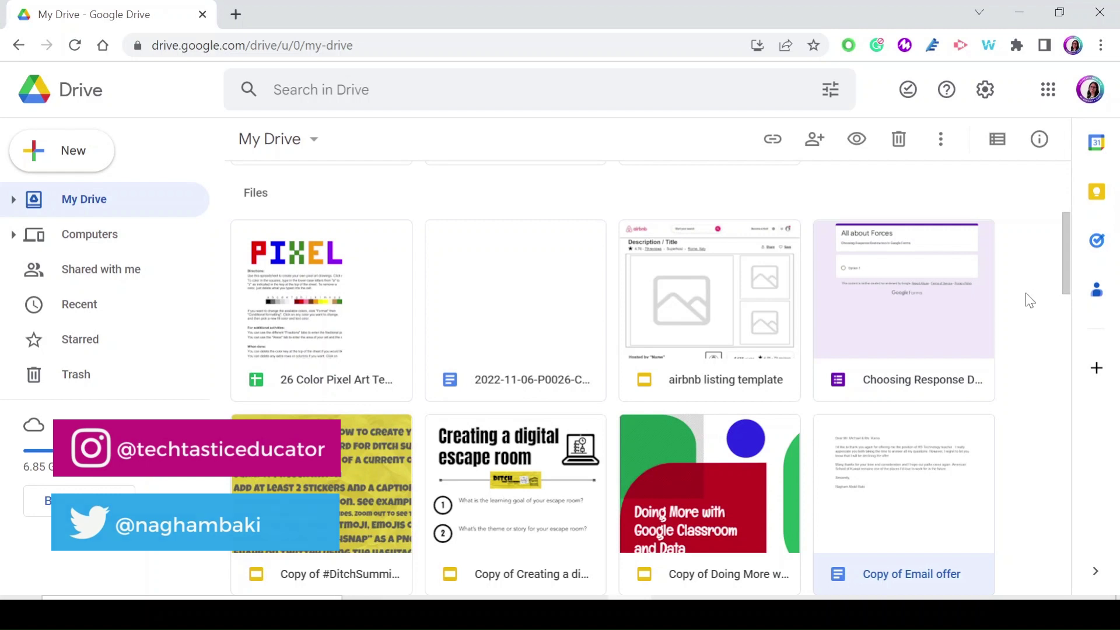
Create a new folder named Videos in the Organizing Google Drive folder
{"action": "scroll", "coordinate": [1026, 300], "scroll_direction": "down", "scroll_amount": 1}
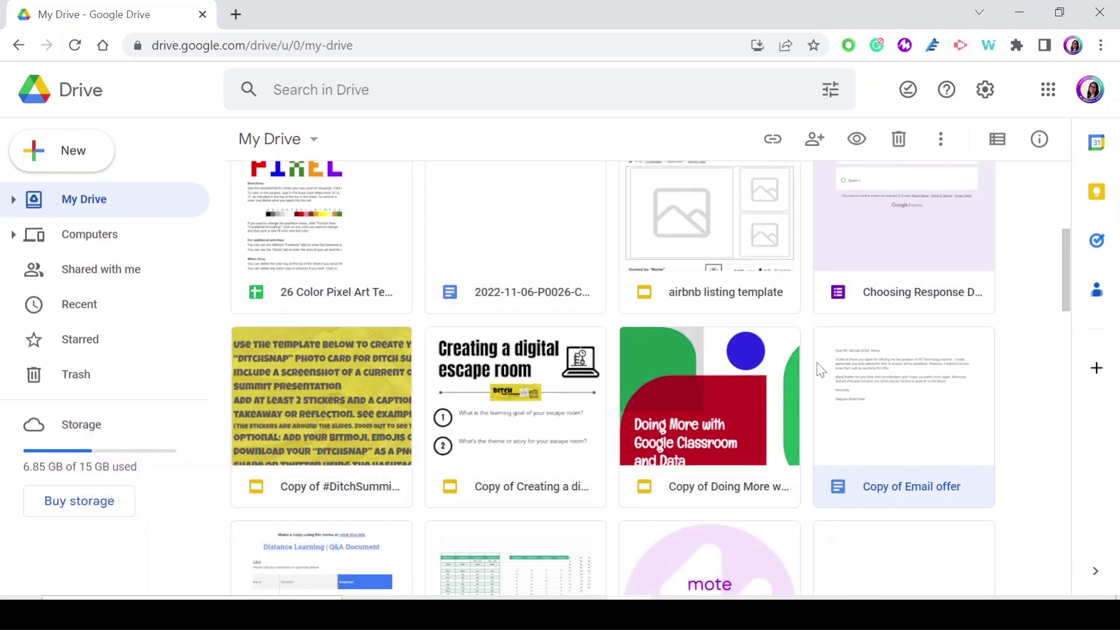
{"action": "scroll", "coordinate": [818, 370], "scroll_direction": "down", "scroll_amount": 3}
{"action": "scroll", "coordinate": [771, 420], "scroll_direction": "down", "scroll_amount": 1}
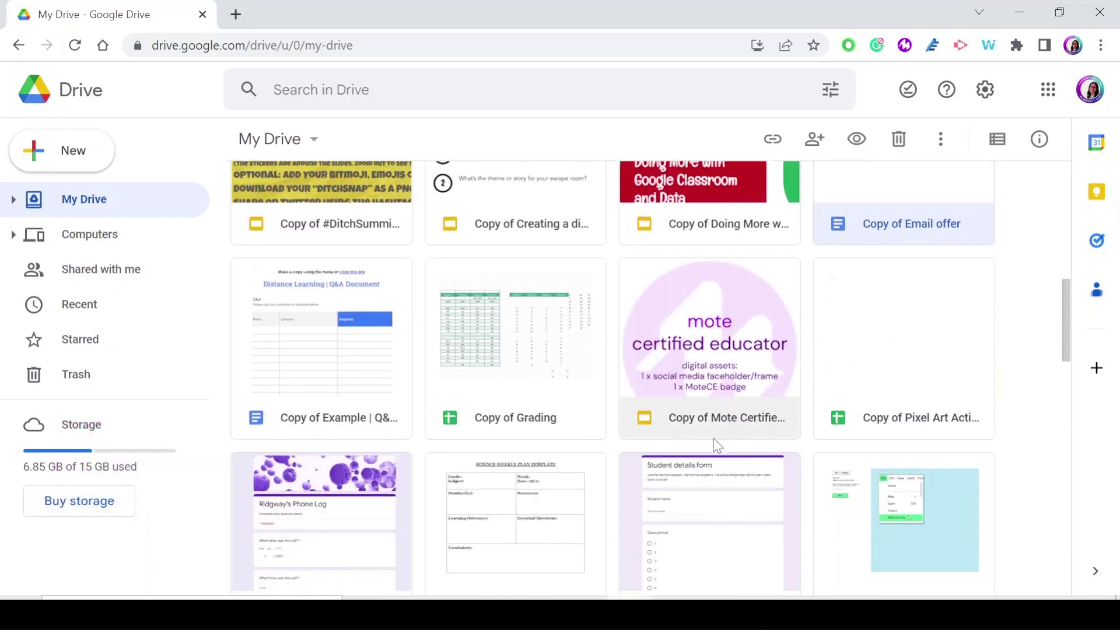
{"action": "scroll", "coordinate": [642, 356], "scroll_direction": "down", "scroll_amount": 1}
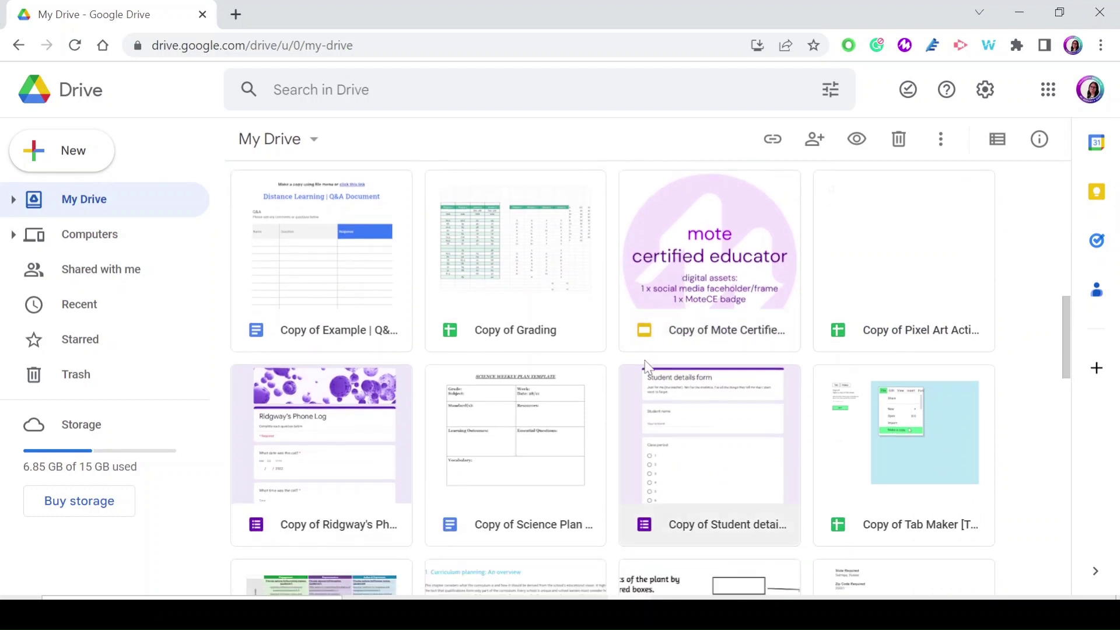
{"action": "scroll", "coordinate": [648, 368], "scroll_direction": "up", "scroll_amount": 1}
{"action": "scroll", "coordinate": [665, 359], "scroll_direction": "down", "scroll_amount": 1}
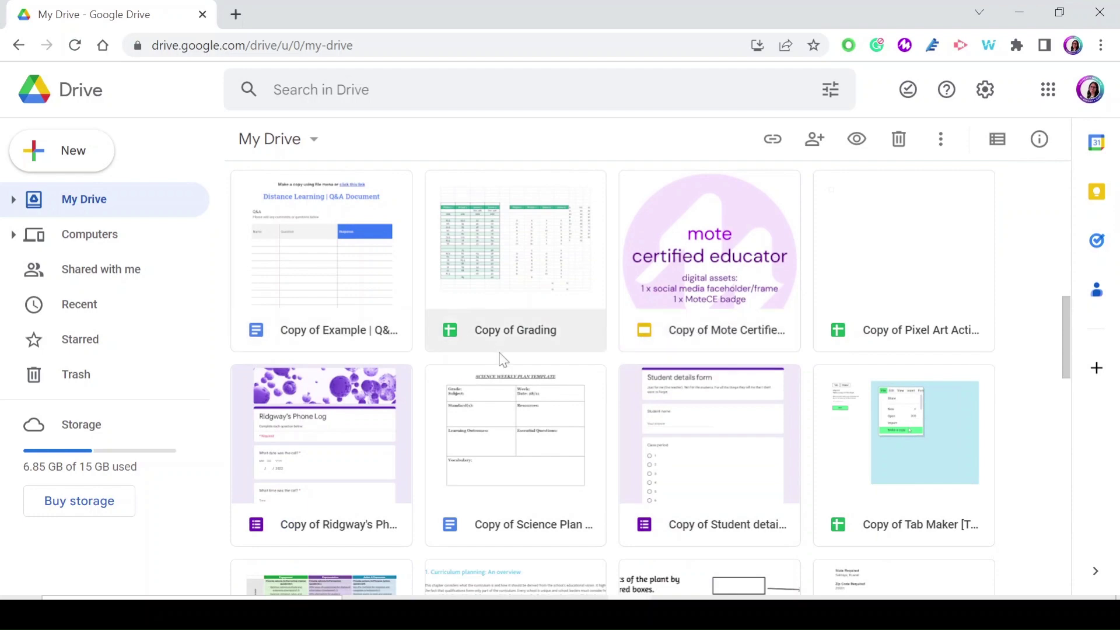
{"action": "scroll", "coordinate": [513, 338], "scroll_direction": "down", "scroll_amount": 1}
{"action": "scroll", "coordinate": [513, 340], "scroll_direction": "down", "scroll_amount": 3}
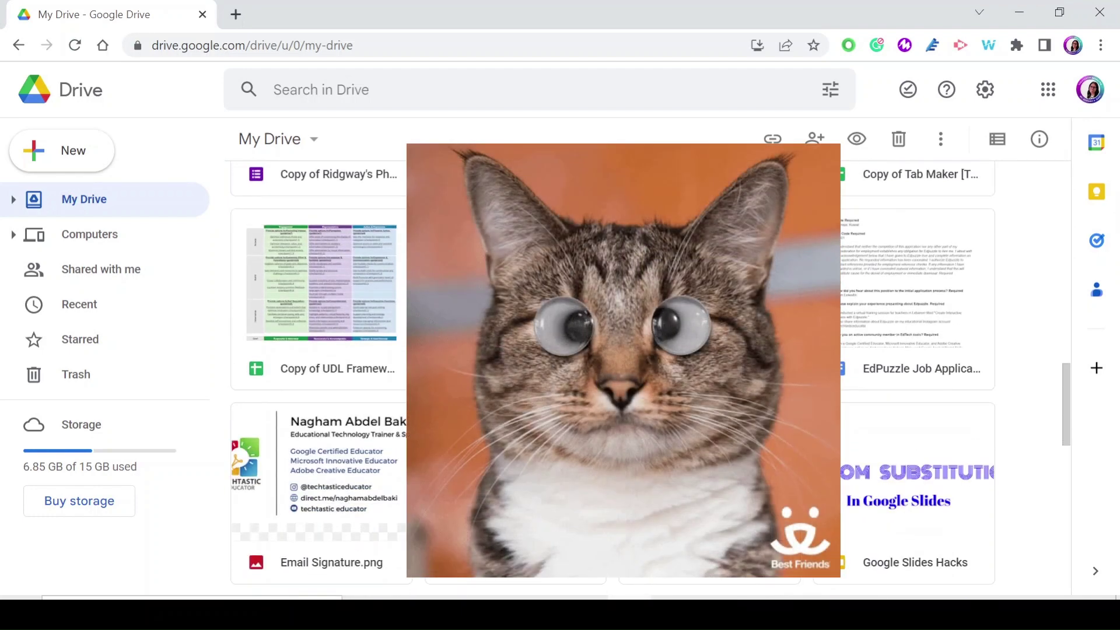
{"action": "scroll", "coordinate": [612, 367], "scroll_direction": "down", "scroll_amount": 8}
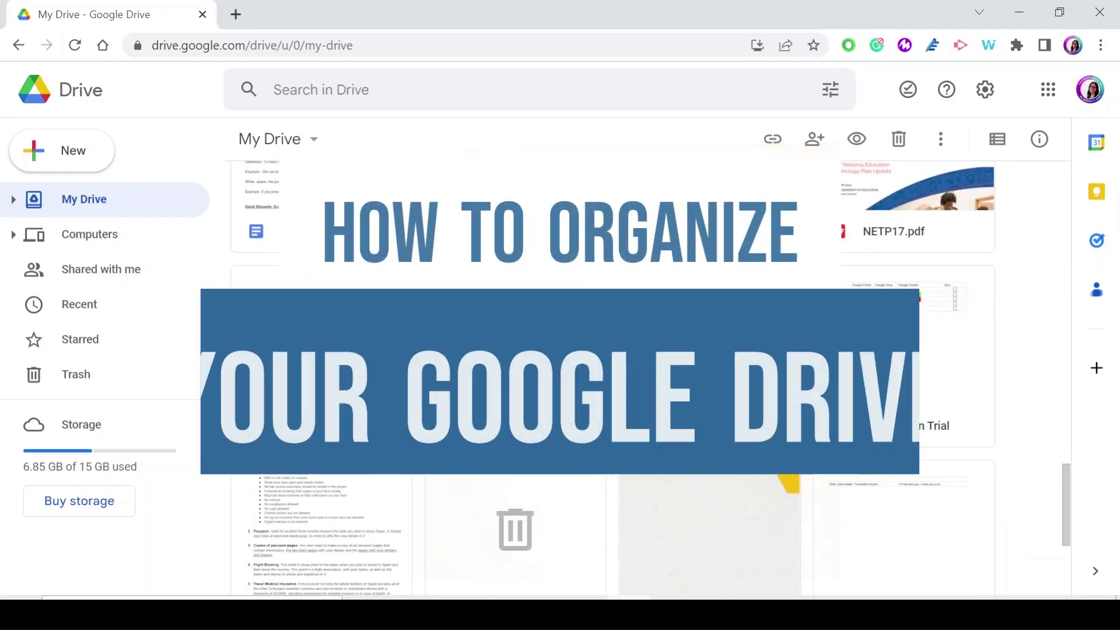
{"action": "scroll", "coordinate": [613, 367], "scroll_direction": "down", "scroll_amount": 8}
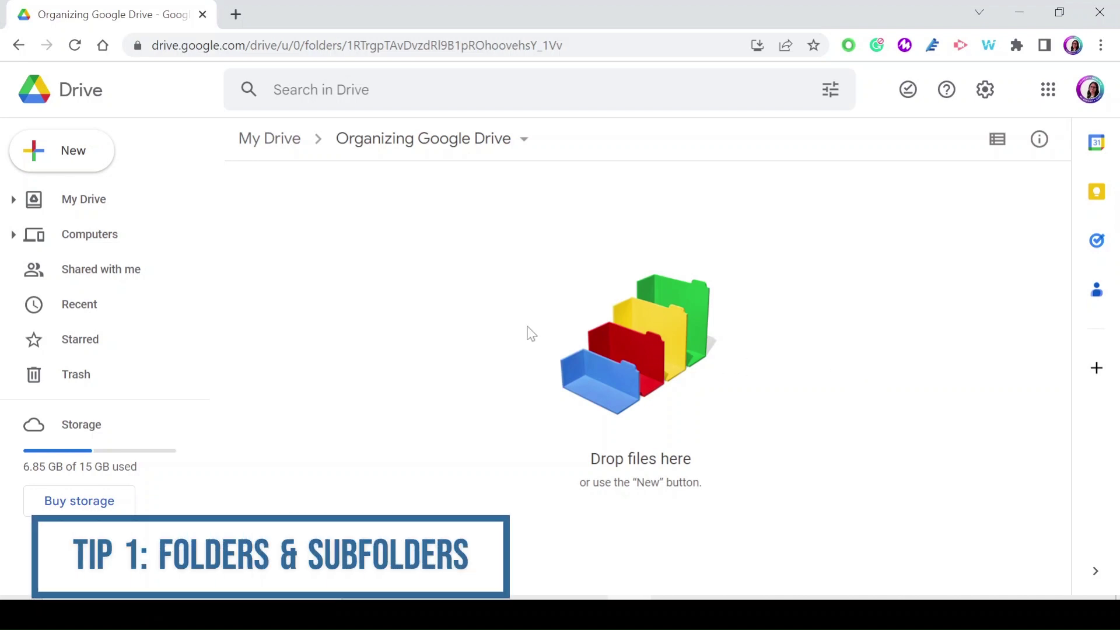
{"action": "left_click", "coordinate": [47, 163]}
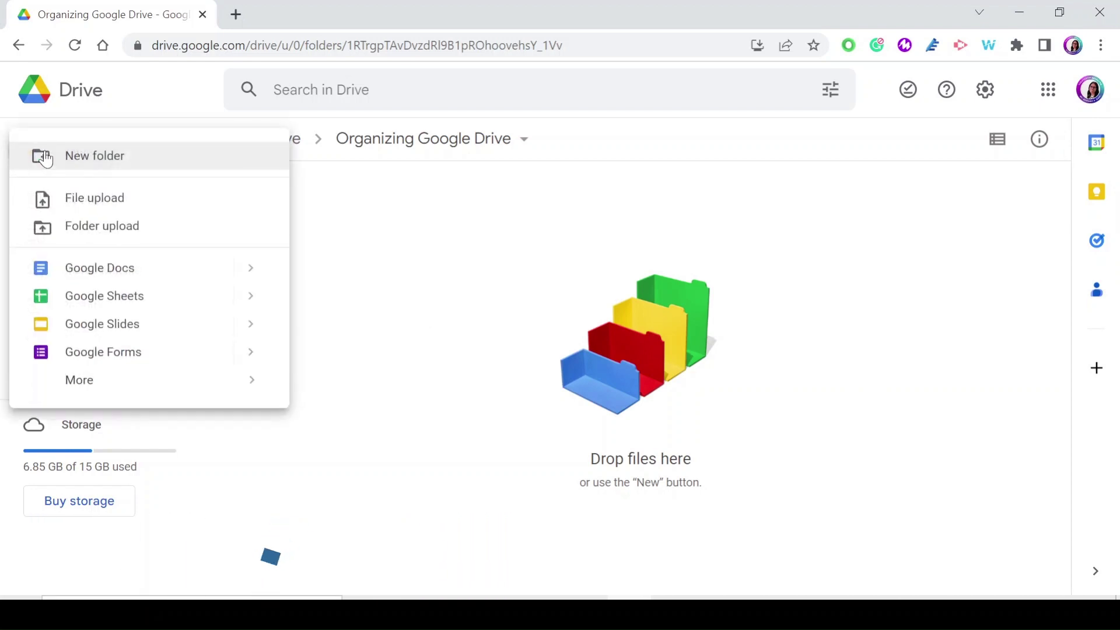
{"action": "left_click", "coordinate": [110, 168]}
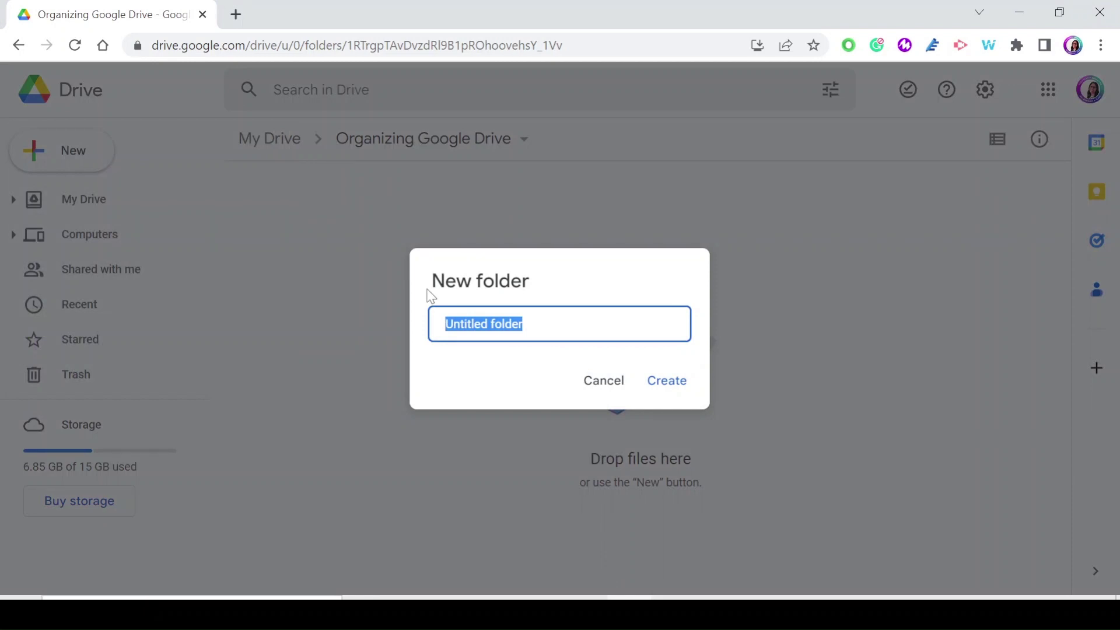
{"action": "type", "text": "Videos"}
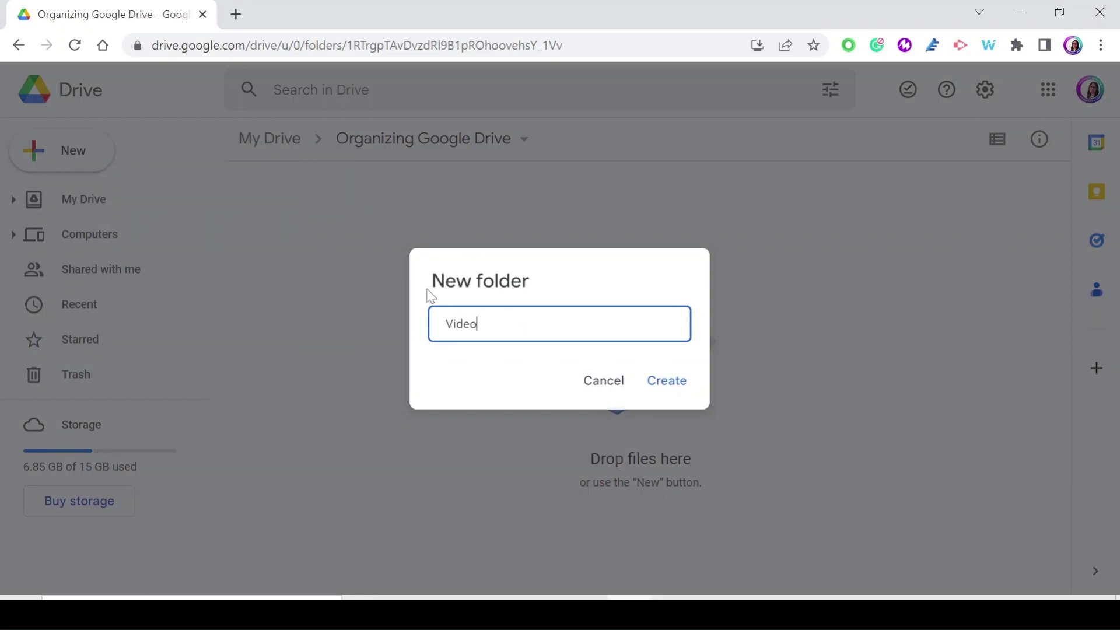
{"action": "left_click", "coordinate": [676, 382]}
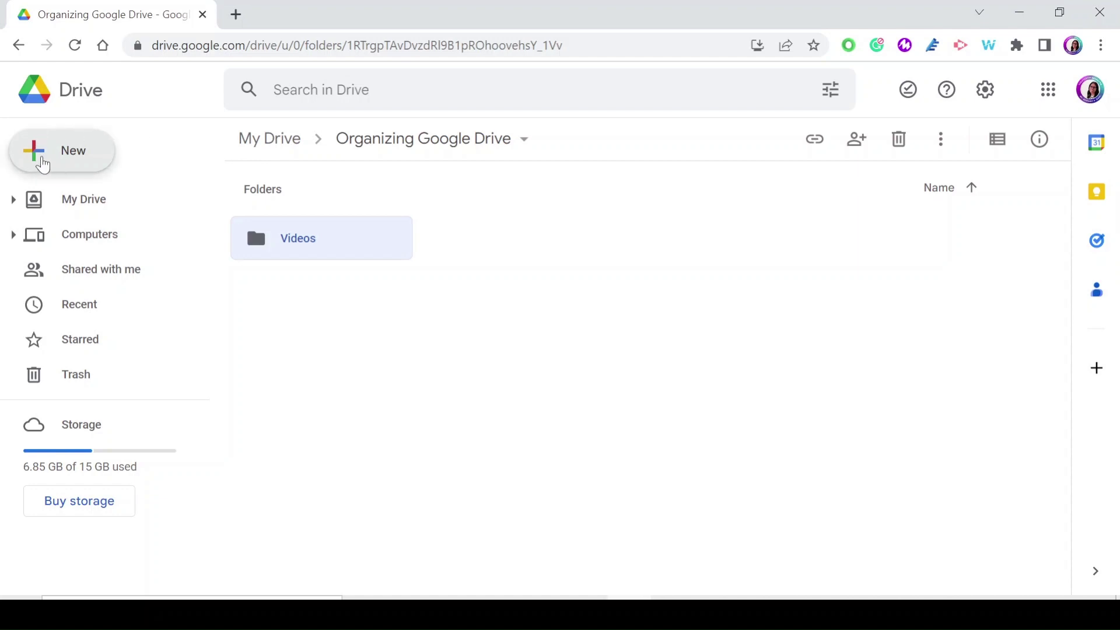
Create a second new folder named Books
{"action": "left_click", "coordinate": [44, 165]}
{"action": "left_click", "coordinate": [83, 169]}
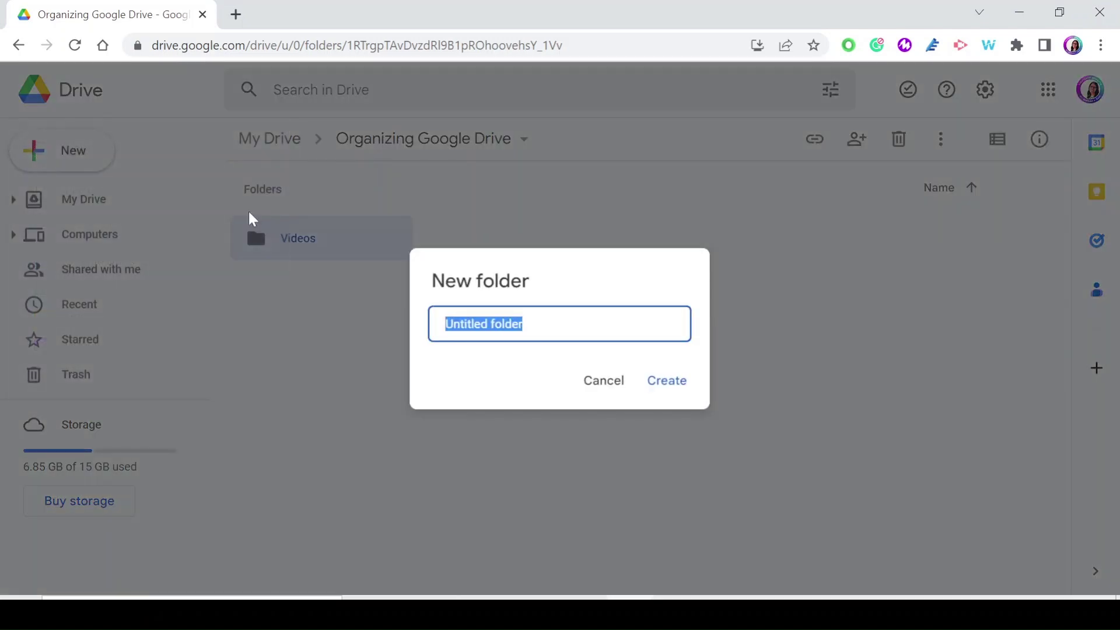
{"action": "type", "text": "Books"}
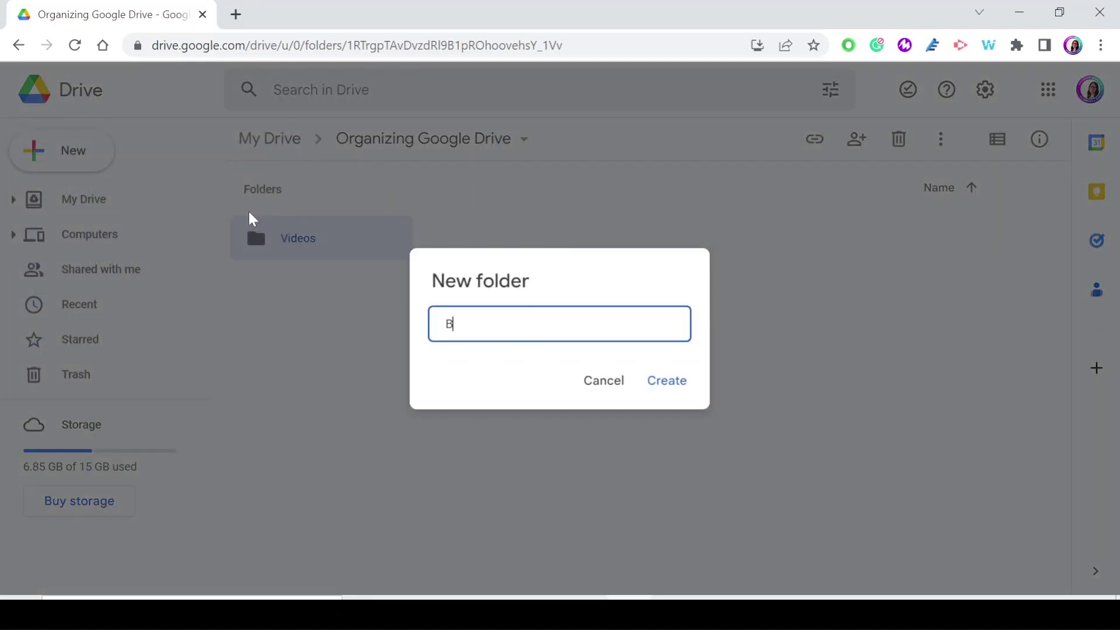
{"action": "left_click", "coordinate": [664, 381]}
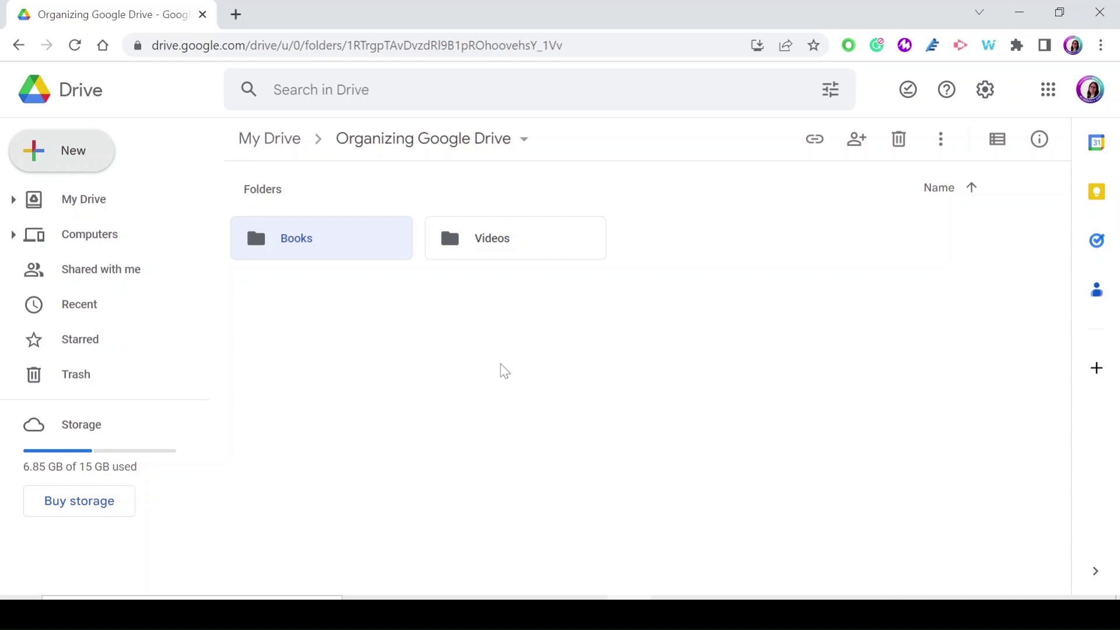
Inside the Books folder, create a subfolder named 'Science Books'
{"action": "double_click", "coordinate": [299, 248]}
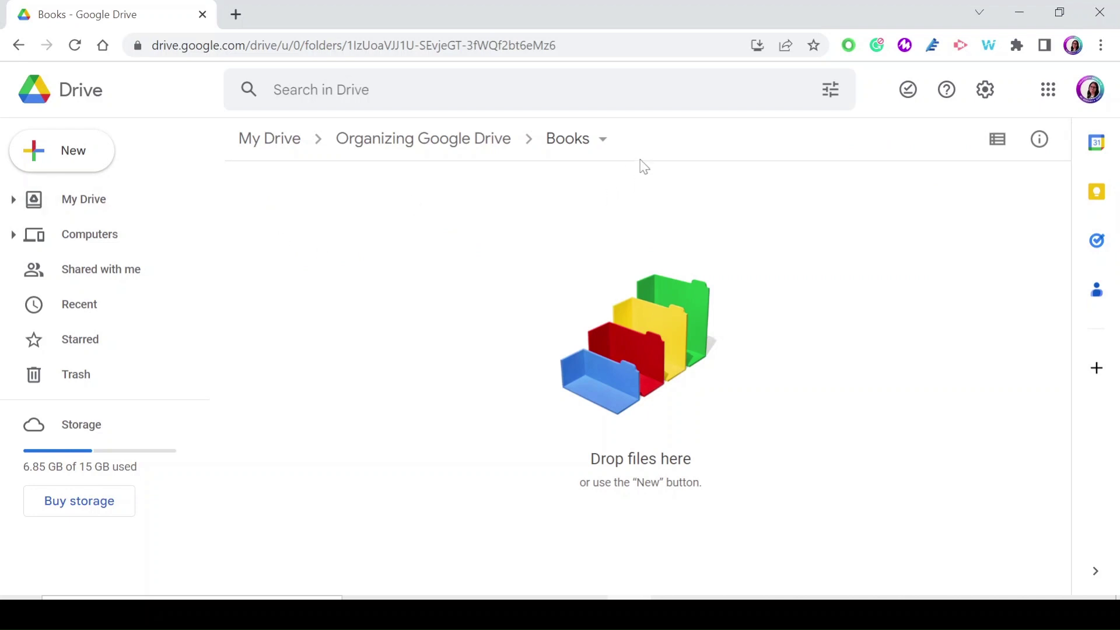
{"action": "left_click", "coordinate": [39, 162]}
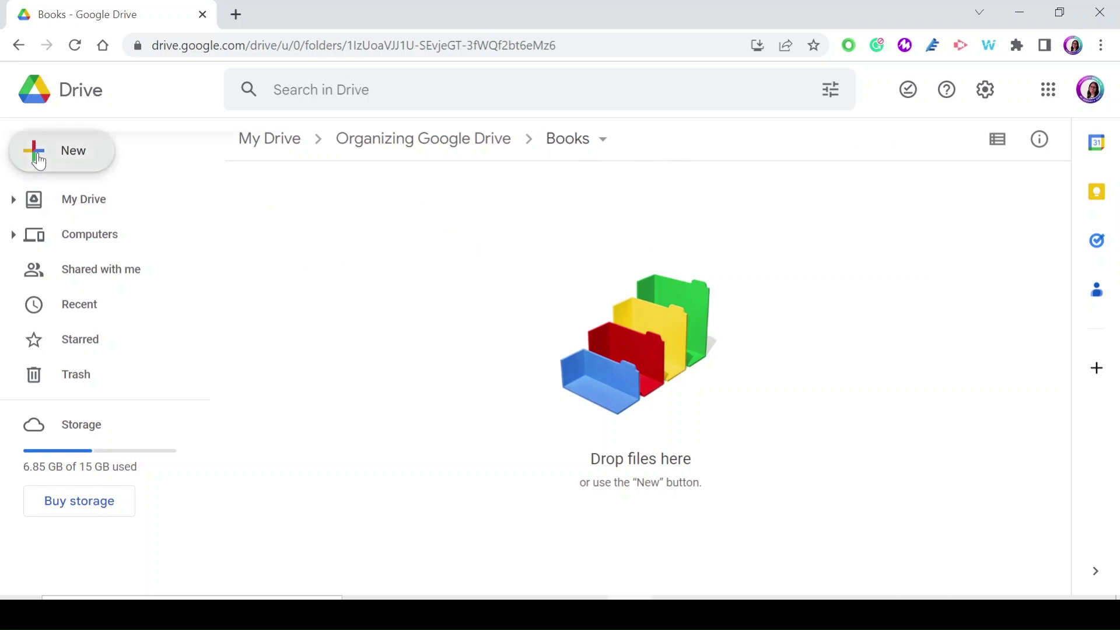
{"action": "left_click", "coordinate": [53, 156]}
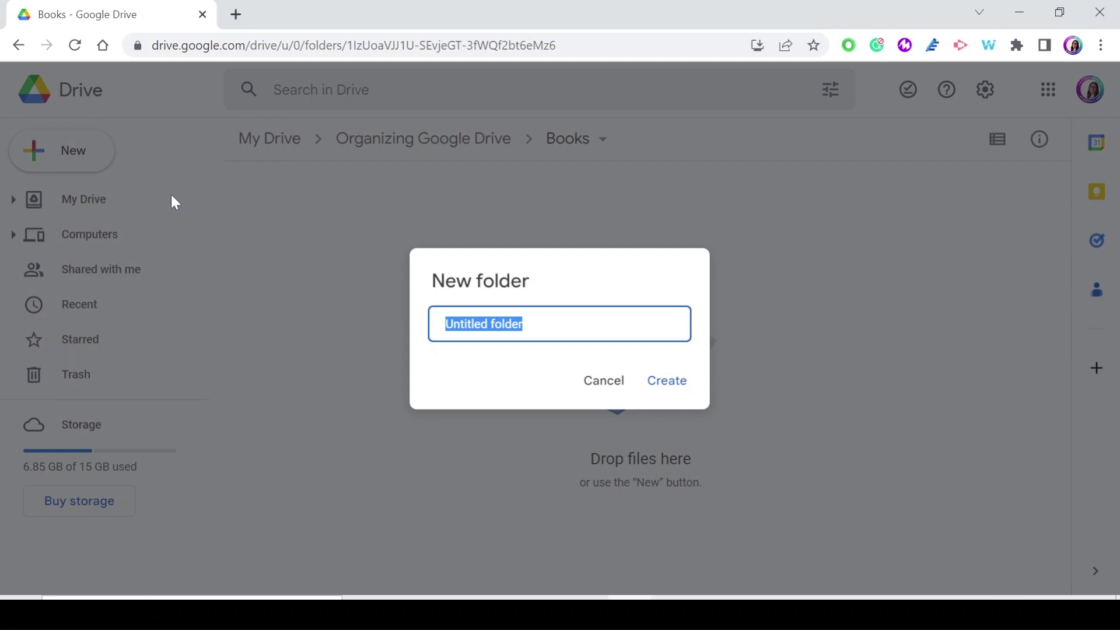
{"action": "type", "text": "Science Book"}
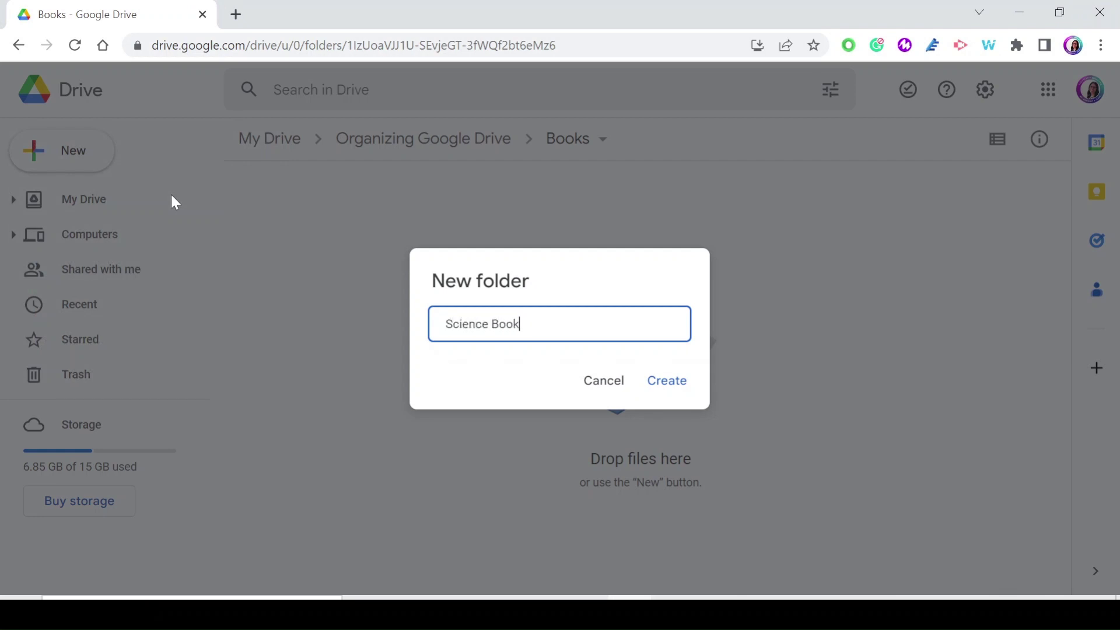
{"action": "key", "text": "Return"}
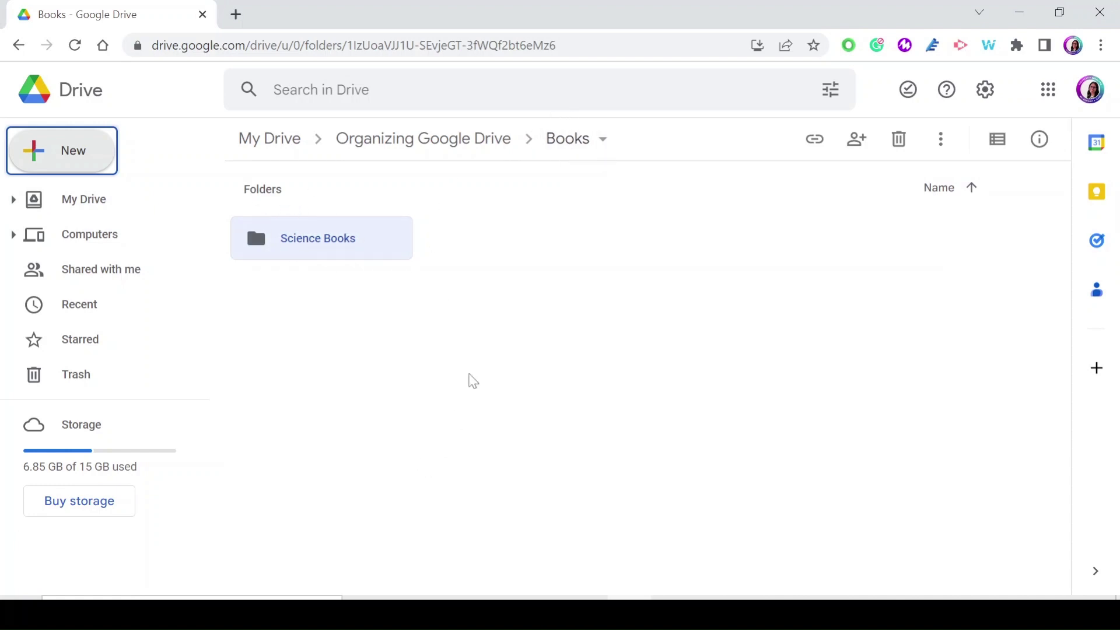
Clear the selection and bring up the quick add options inside Books
{"action": "left_click", "coordinate": [473, 381]}
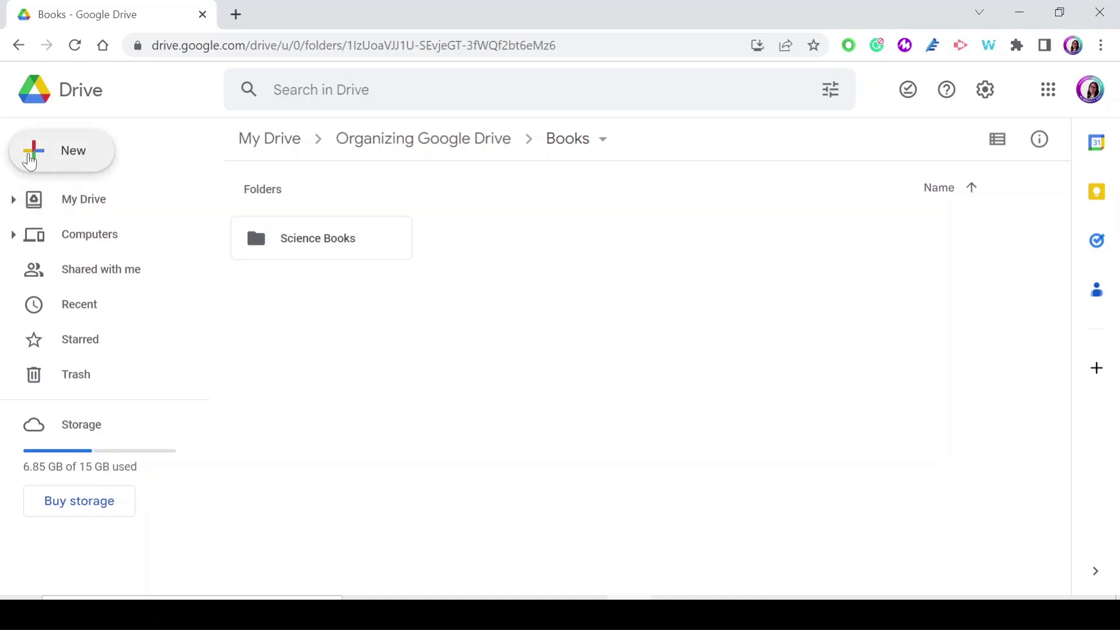
{"action": "left_click", "coordinate": [30, 163]}
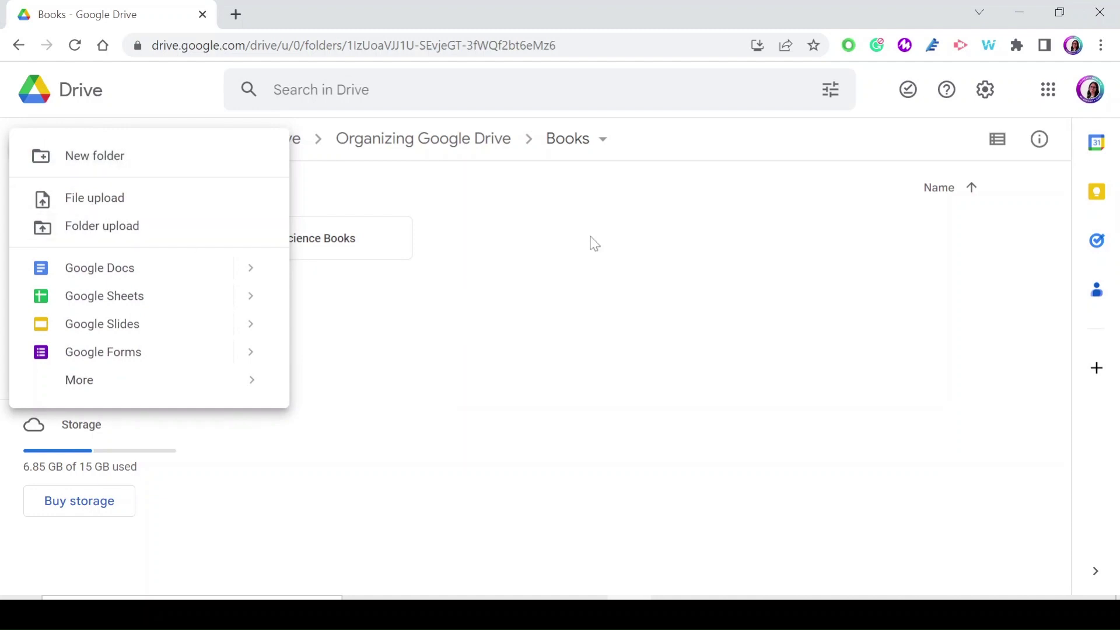
{"action": "left_click", "coordinate": [521, 279]}
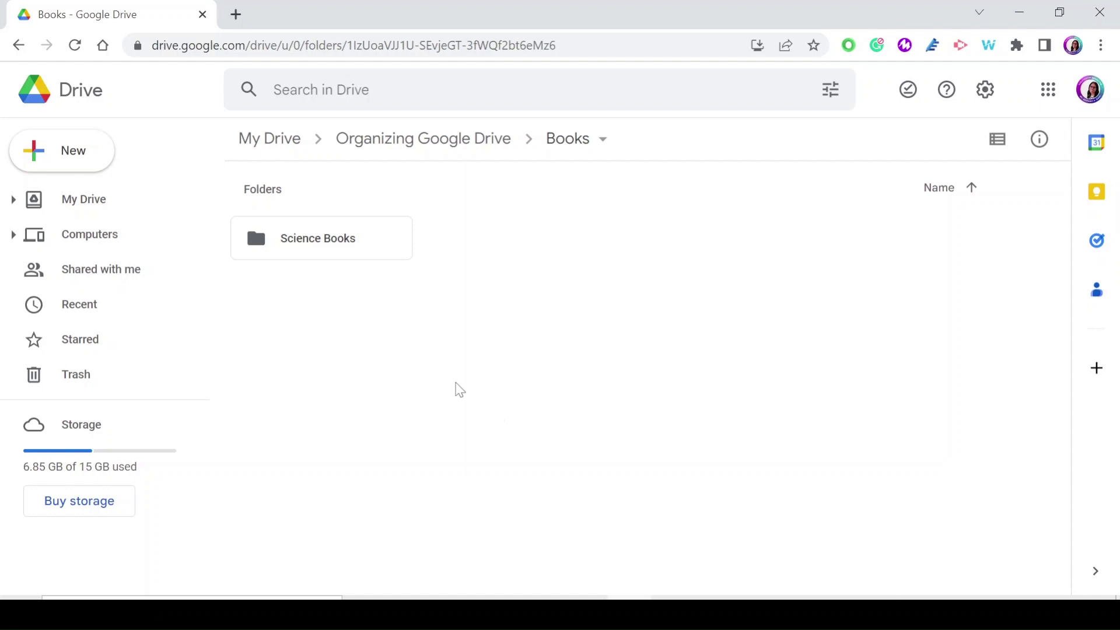
{"action": "right_click", "coordinate": [459, 389]}
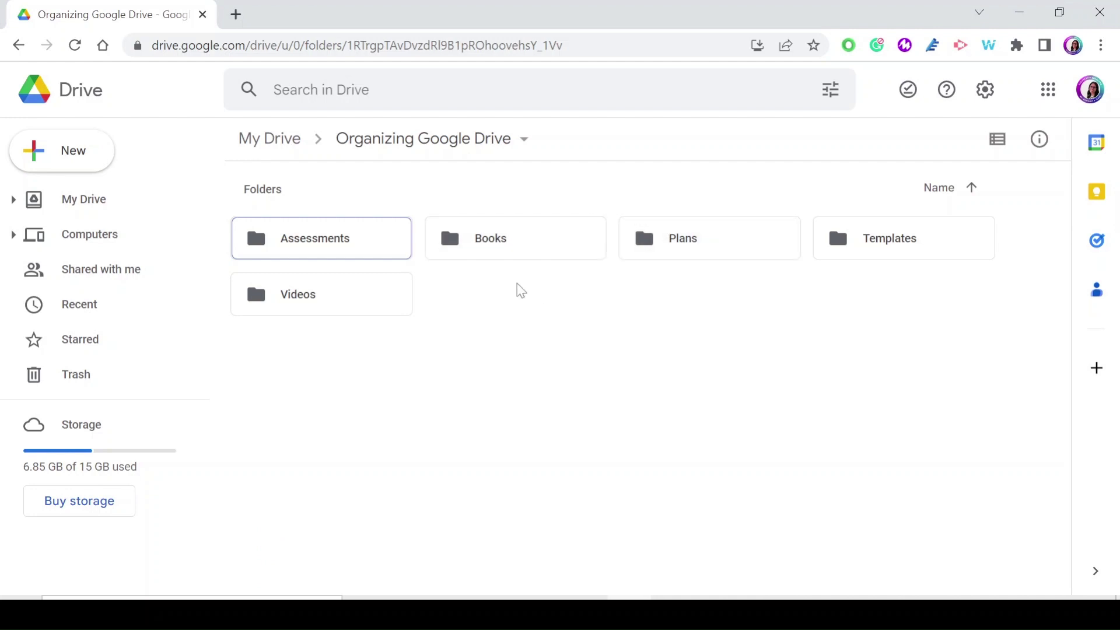
Colour the Books folder red and the Plans folder green
{"action": "right_click", "coordinate": [501, 257]}
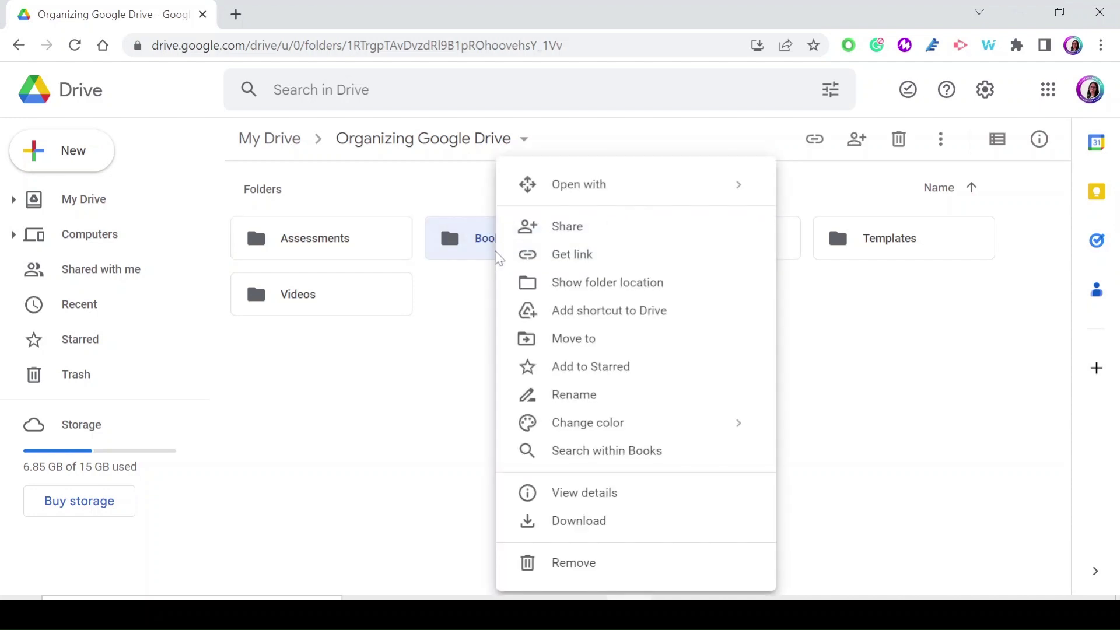
{"action": "mouse_move", "coordinate": [700, 428]}
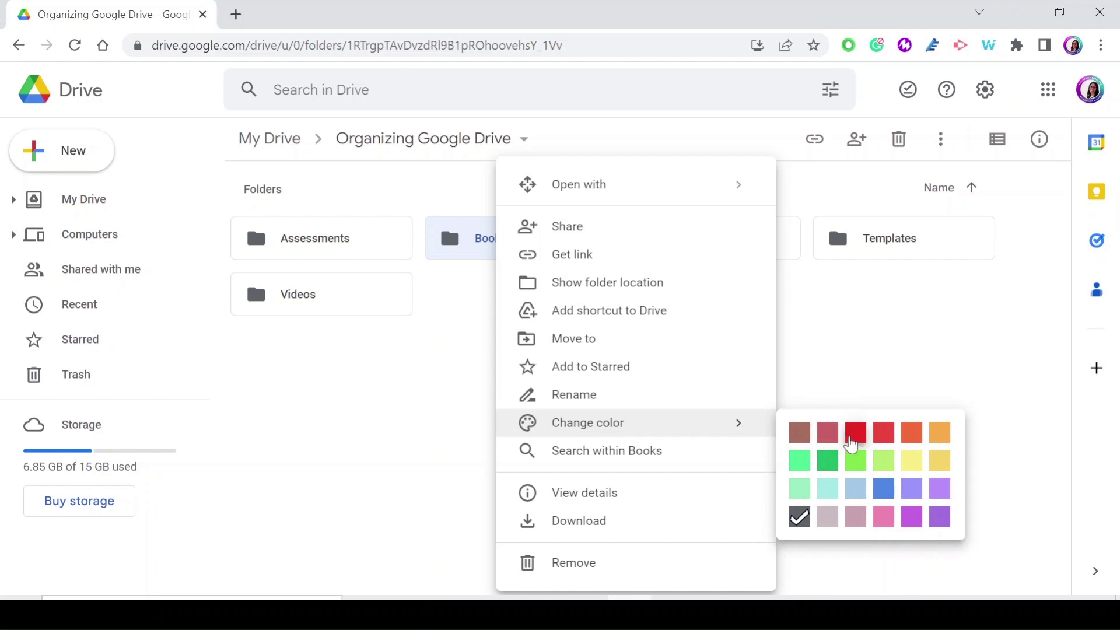
{"action": "left_click", "coordinate": [856, 435]}
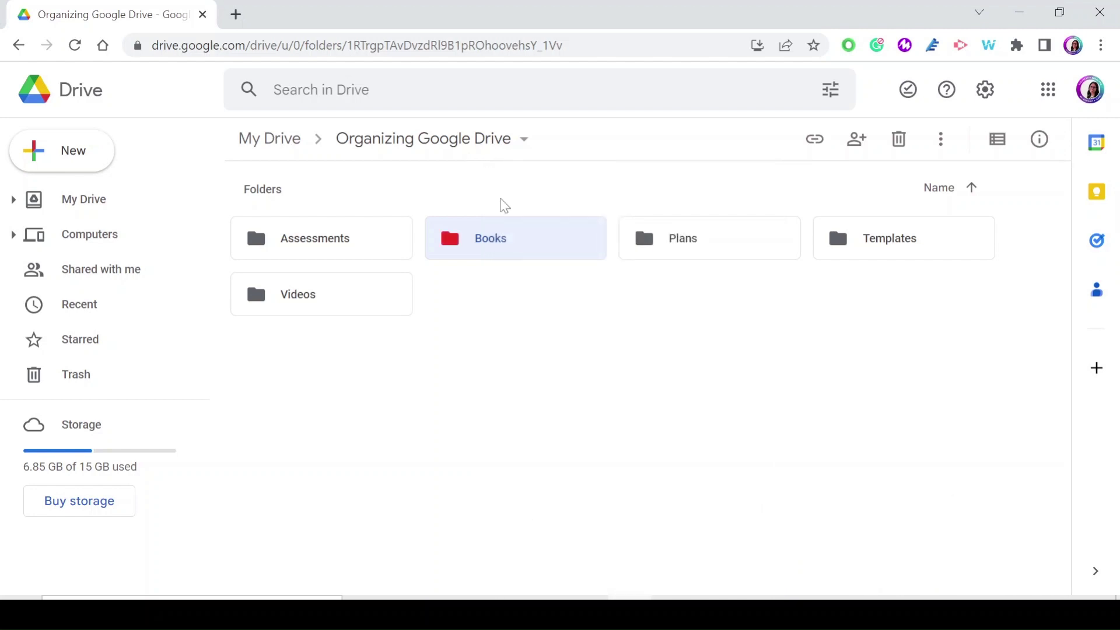
{"action": "right_click", "coordinate": [650, 255]}
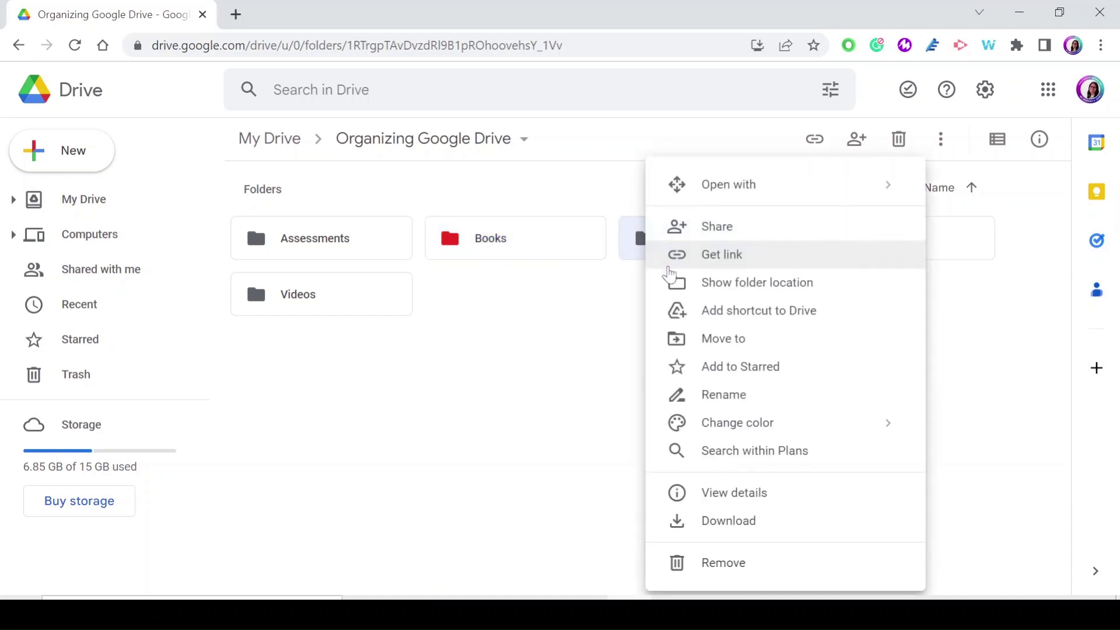
{"action": "mouse_move", "coordinate": [891, 435]}
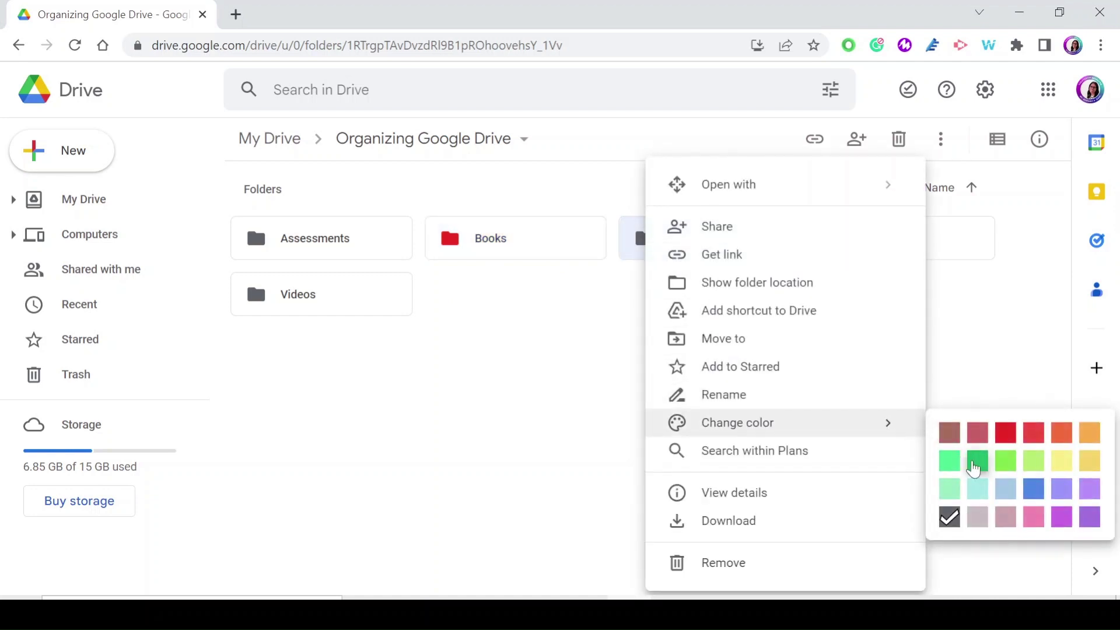
{"action": "left_click", "coordinate": [978, 462]}
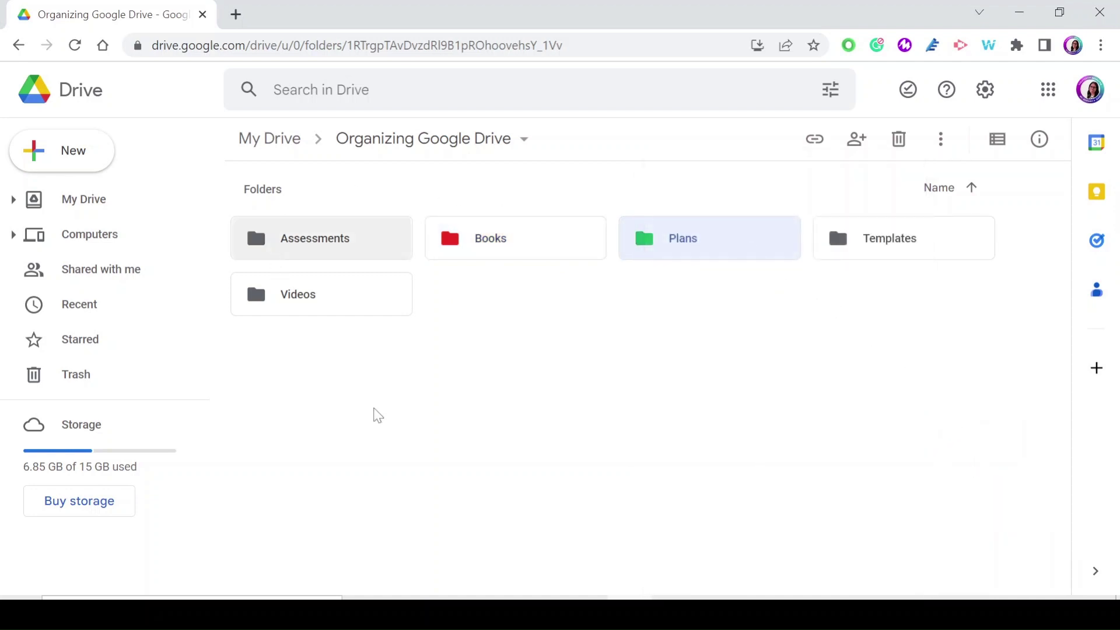
{"action": "left_click", "coordinate": [569, 340]}
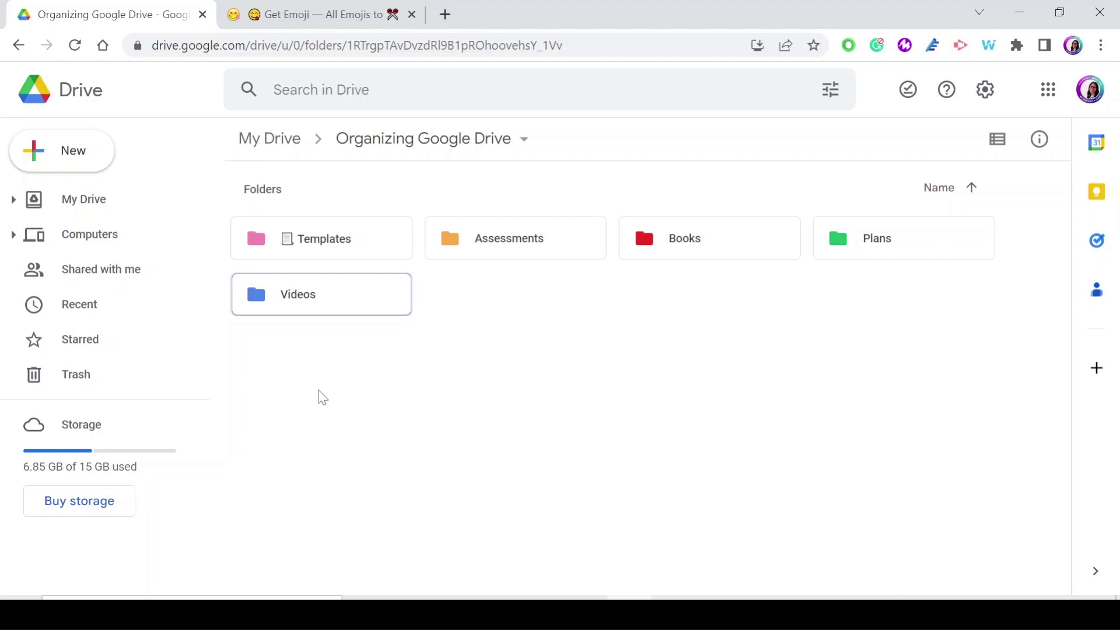
Return to the Get Emoji site after briefly checking the Drive folder tab
{"action": "left_click", "coordinate": [267, 14]}
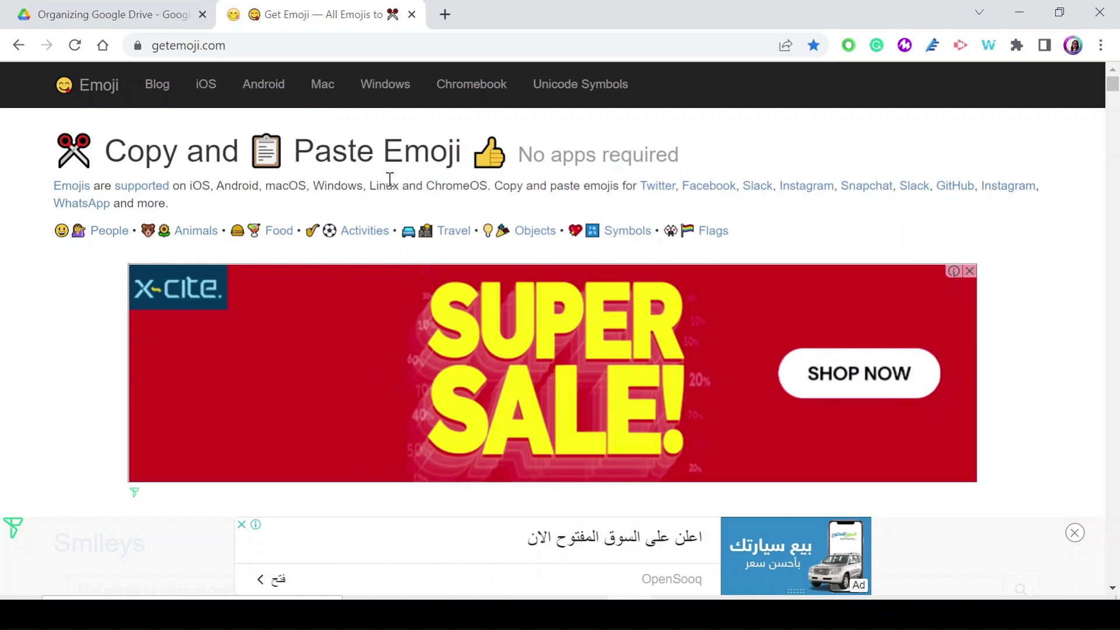
{"action": "left_click", "coordinate": [96, 11]}
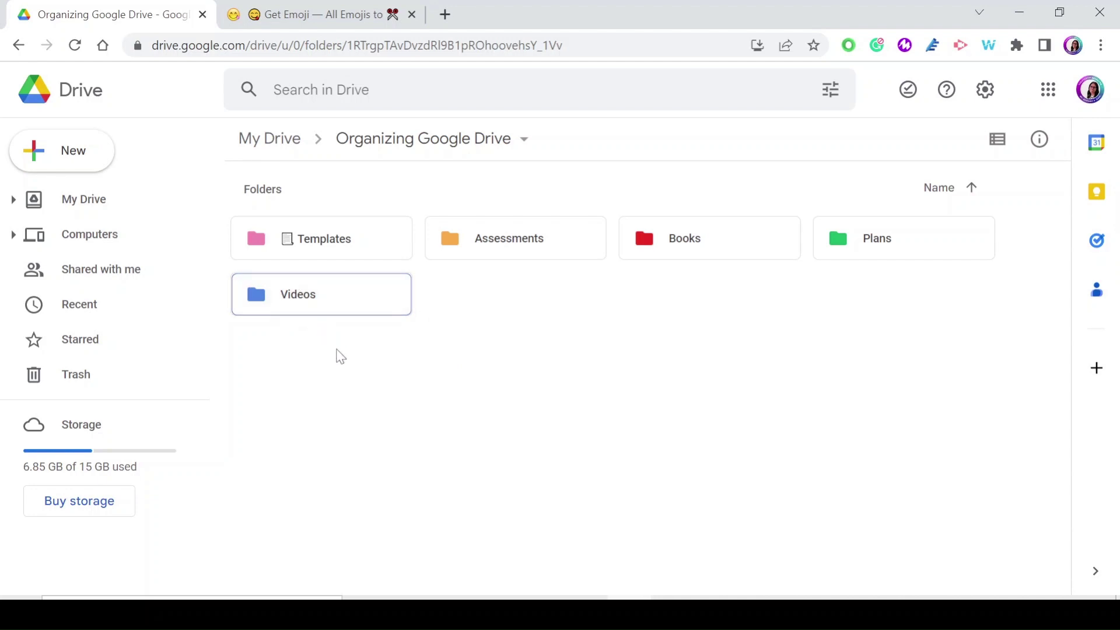
{"action": "left_click", "coordinate": [273, 8]}
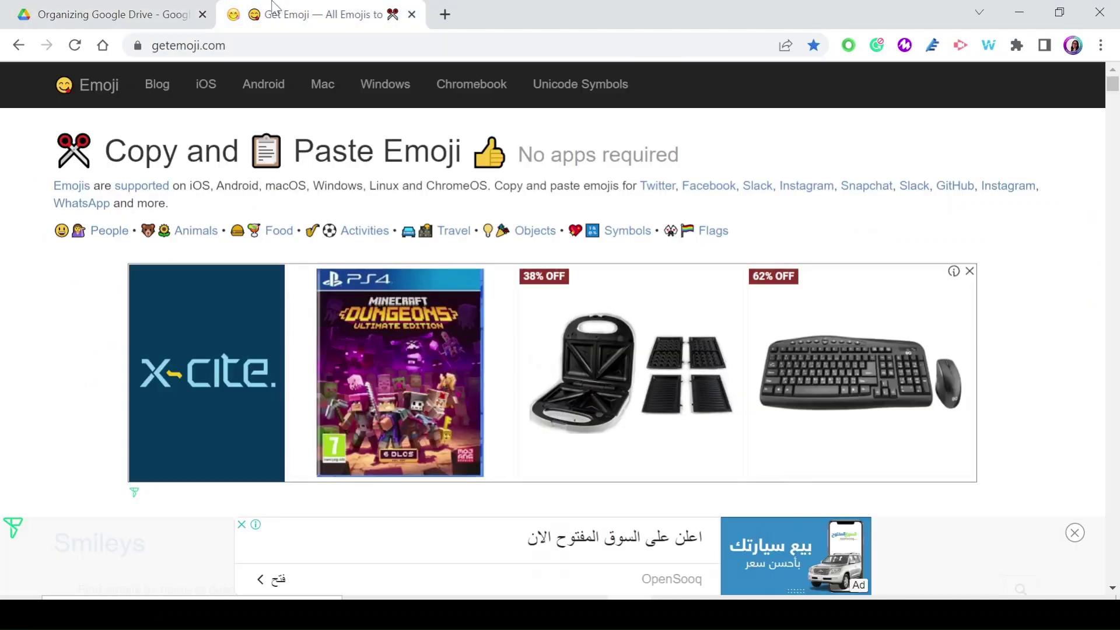
{"action": "scroll", "coordinate": [448, 315], "scroll_direction": "down", "scroll_amount": 15}
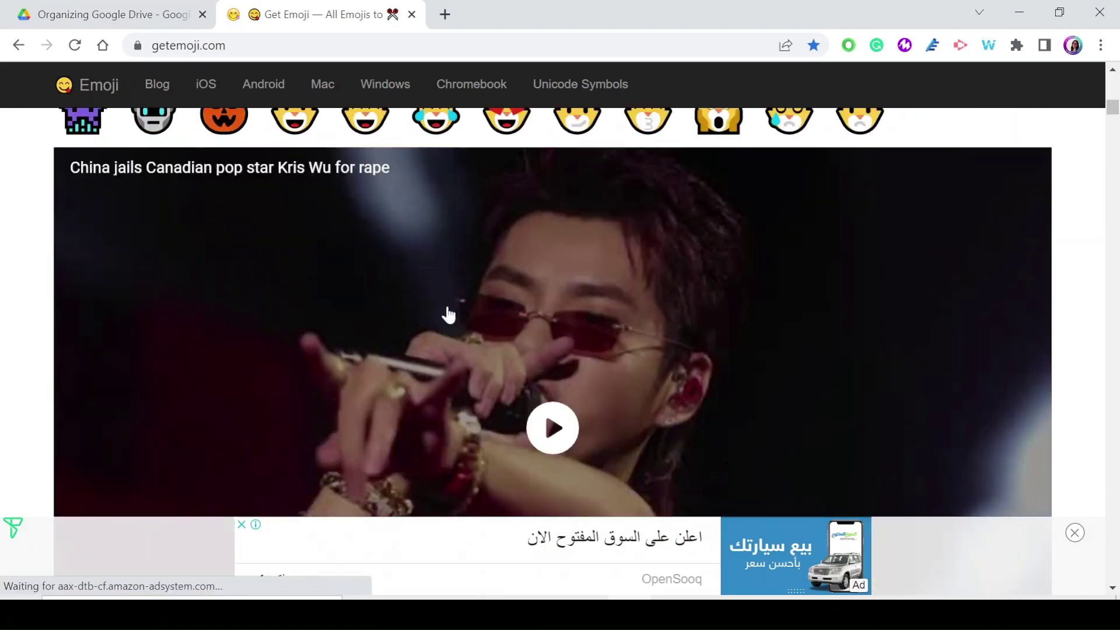
{"action": "scroll", "coordinate": [448, 315], "scroll_direction": "down", "scroll_amount": 20}
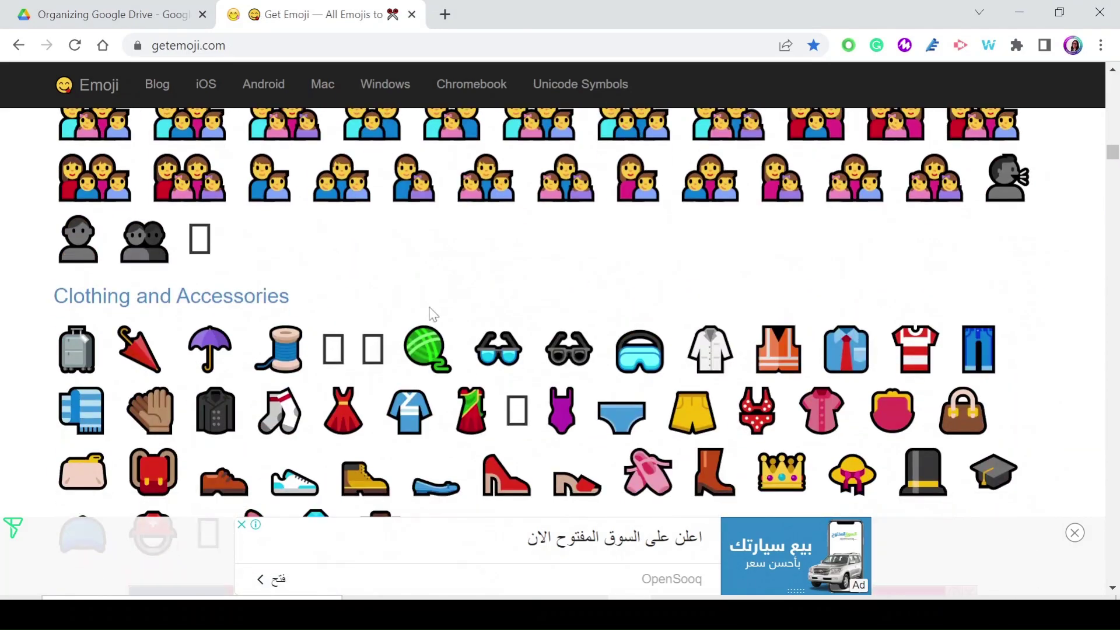
{"action": "scroll", "coordinate": [433, 314], "scroll_direction": "up", "scroll_amount": 15}
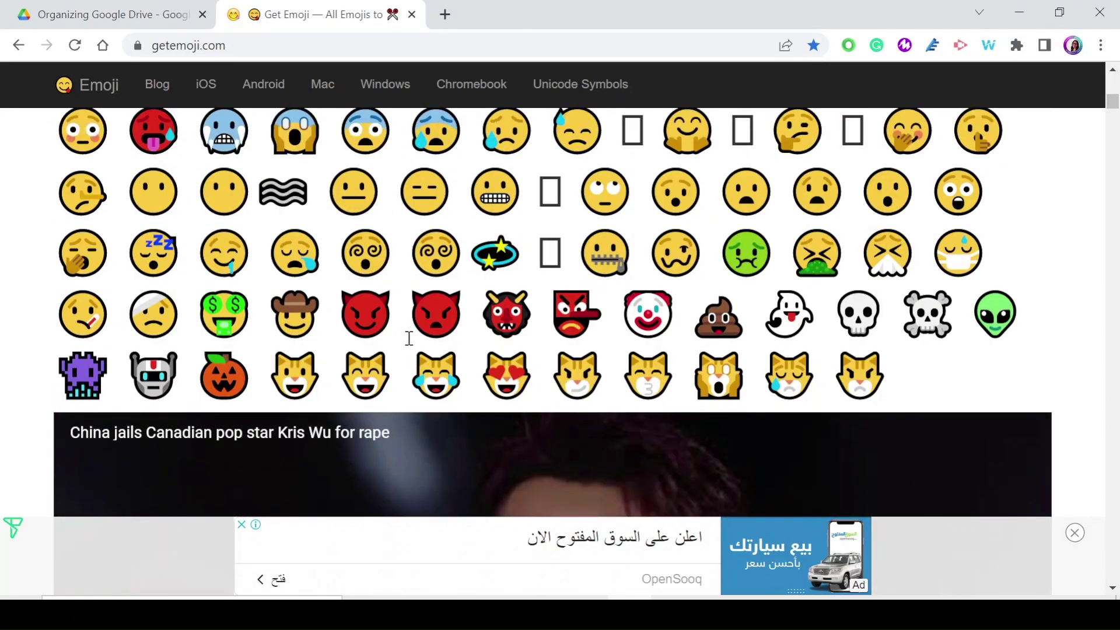
{"action": "scroll", "coordinate": [409, 338], "scroll_direction": "up", "scroll_amount": 10}
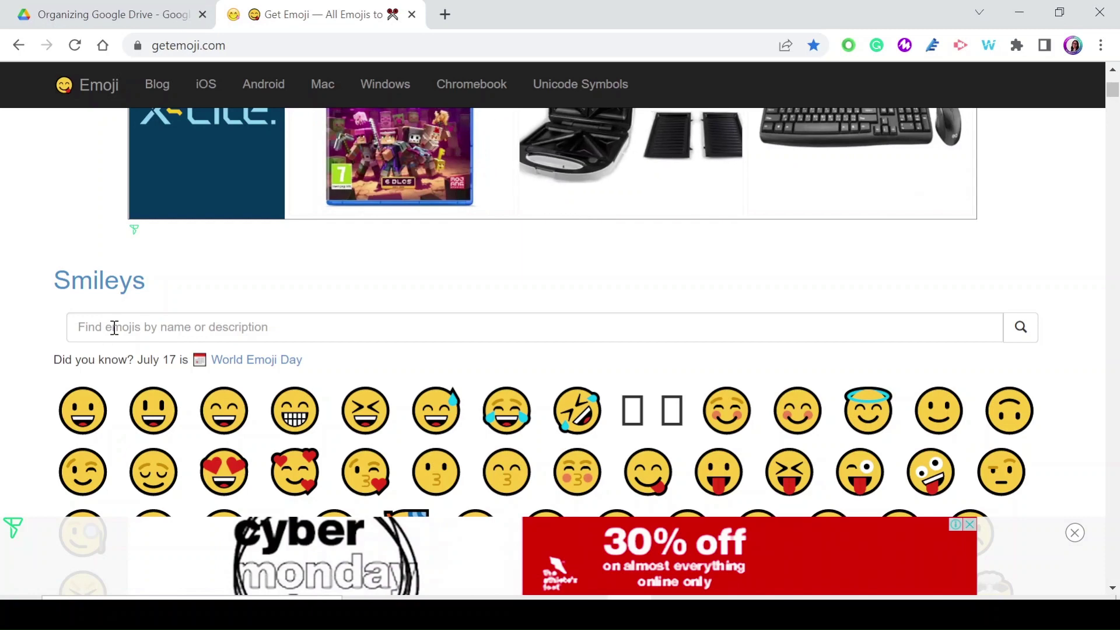
Search emojis for 'video' and copy the Video Camera emoji from its Emojipedia page
{"action": "left_click", "coordinate": [115, 327]}
{"action": "type", "text": "vi"}
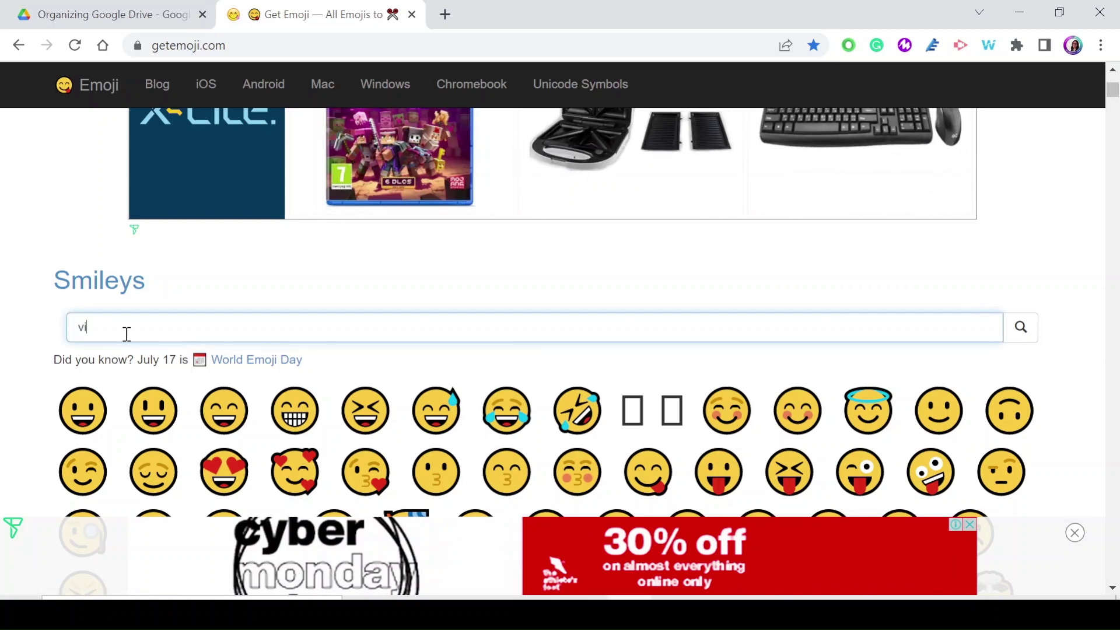
{"action": "type", "text": "deo"}
{"action": "key", "text": "Return"}
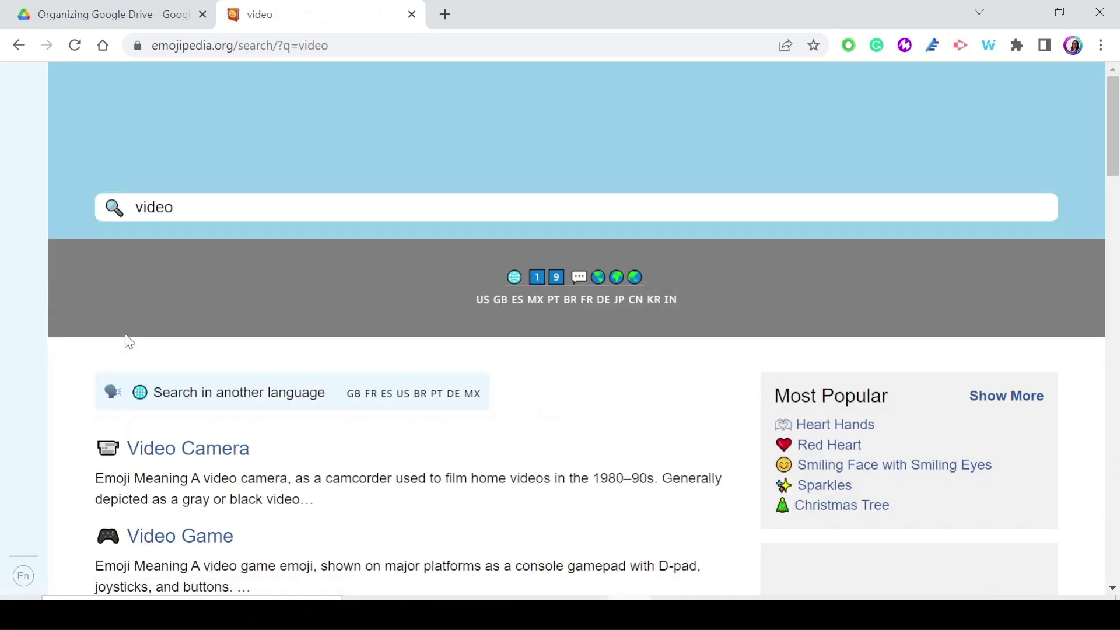
{"action": "scroll", "coordinate": [215, 471], "scroll_direction": "down", "scroll_amount": 4}
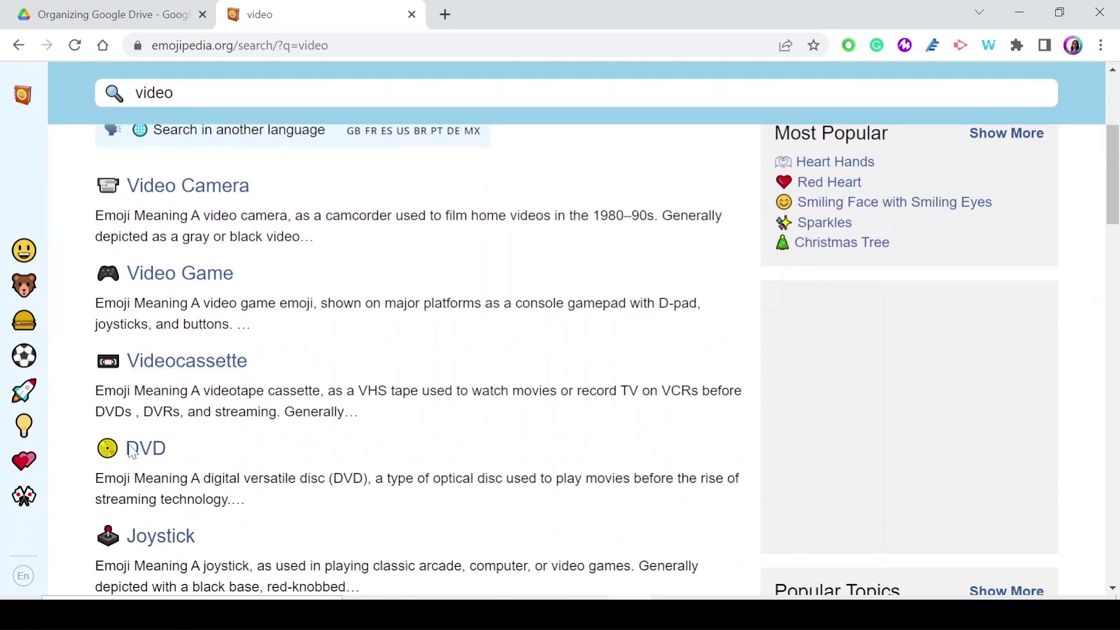
{"action": "scroll", "coordinate": [283, 351], "scroll_direction": "up", "scroll_amount": 3}
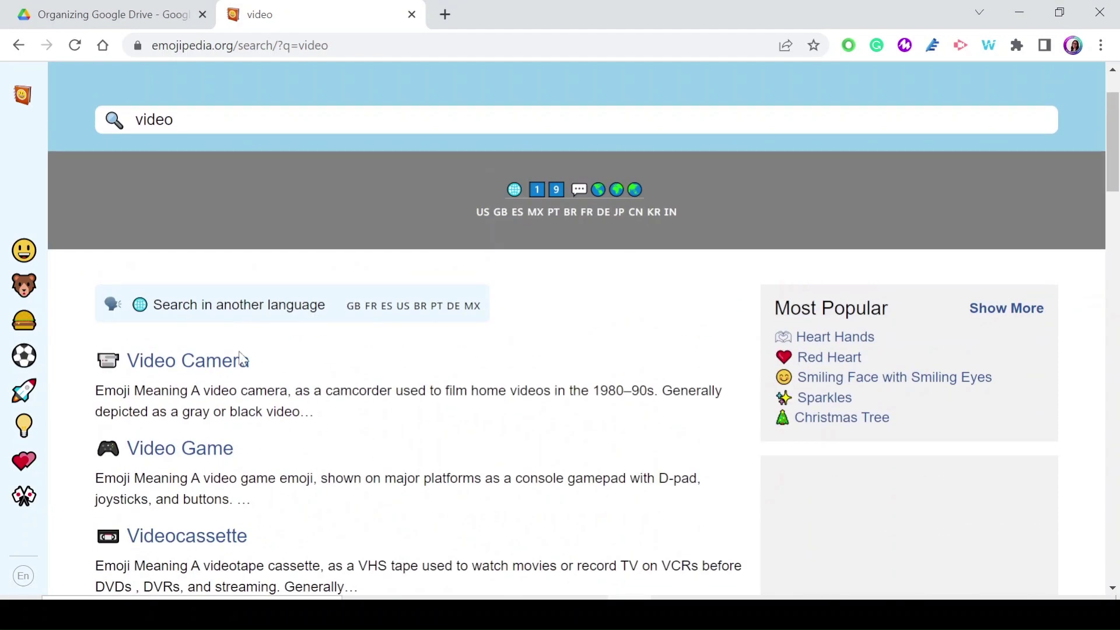
{"action": "left_click", "coordinate": [197, 373]}
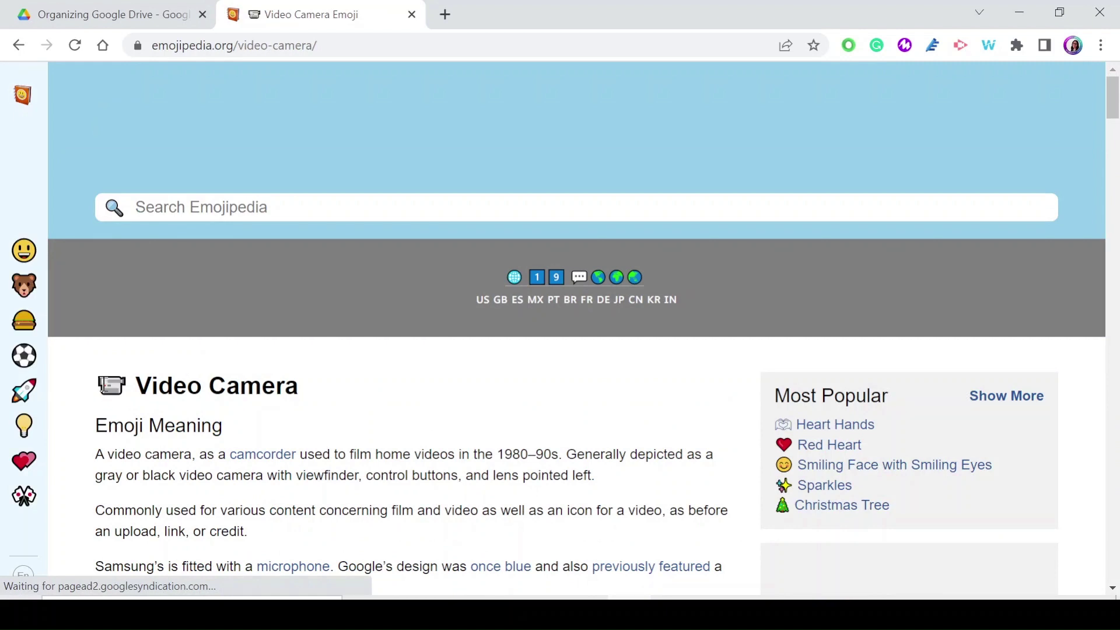
{"action": "double_click", "coordinate": [116, 386]}
{"action": "right_click", "coordinate": [119, 386]}
{"action": "left_click", "coordinate": [144, 395]}
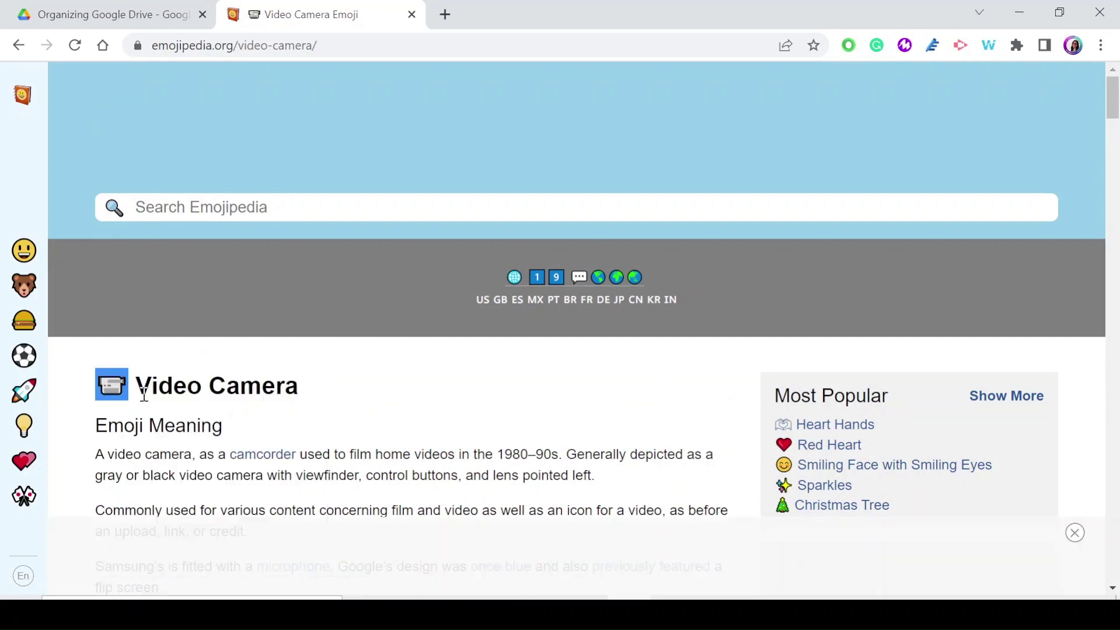
Rename the Videos folder with the copied video camera emoji pasted before 'Videos'
{"action": "left_click", "coordinate": [87, 16]}
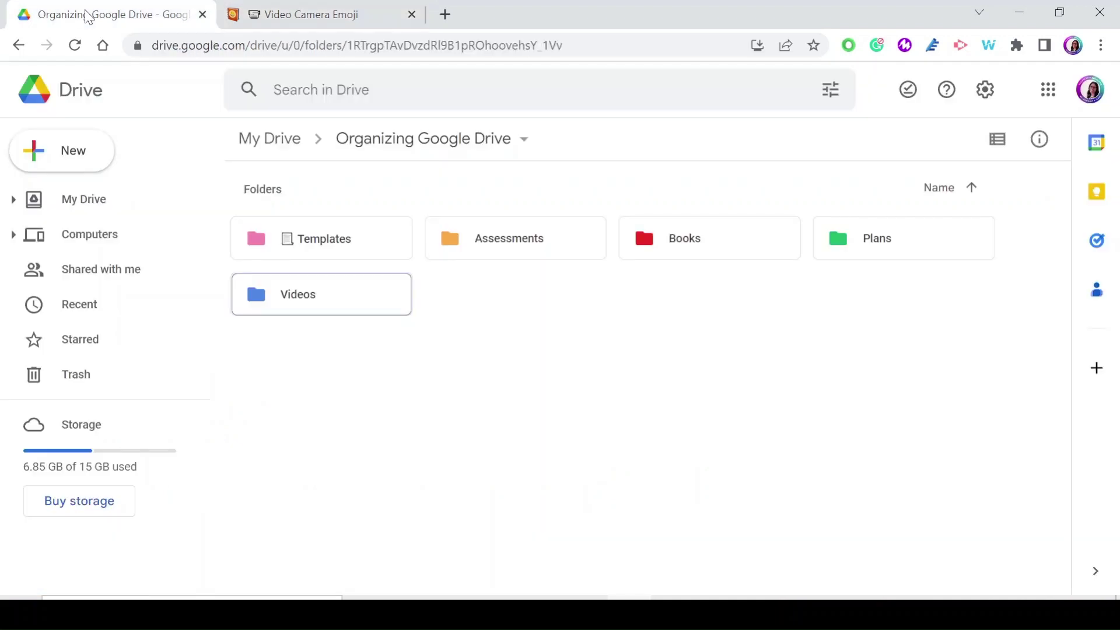
{"action": "right_click", "coordinate": [308, 303]}
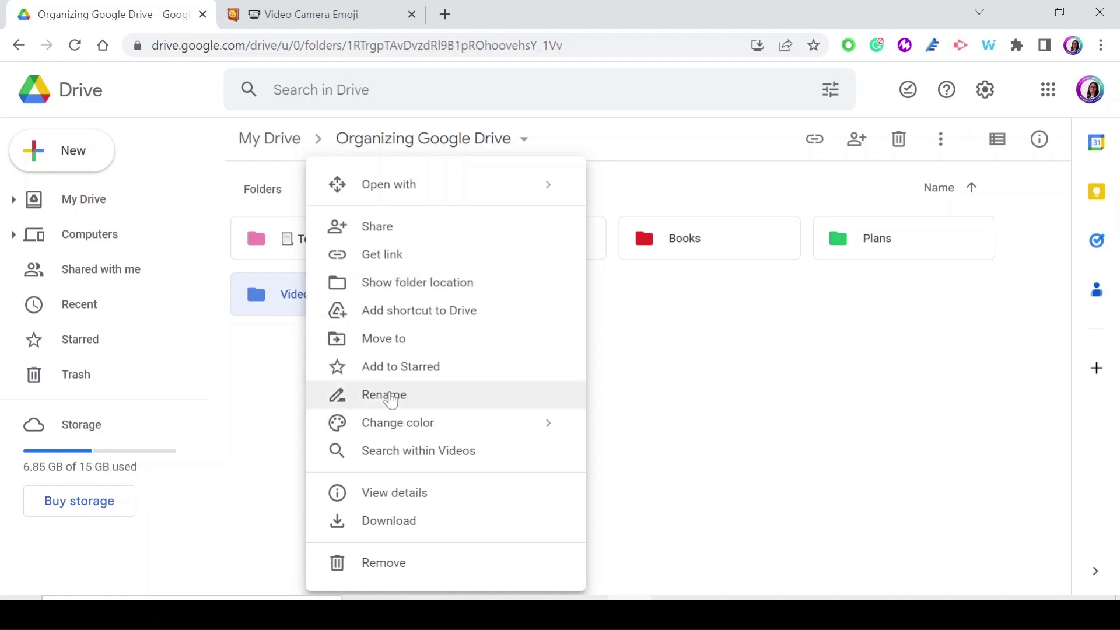
{"action": "left_click", "coordinate": [386, 394]}
{"action": "left_click", "coordinate": [418, 325]}
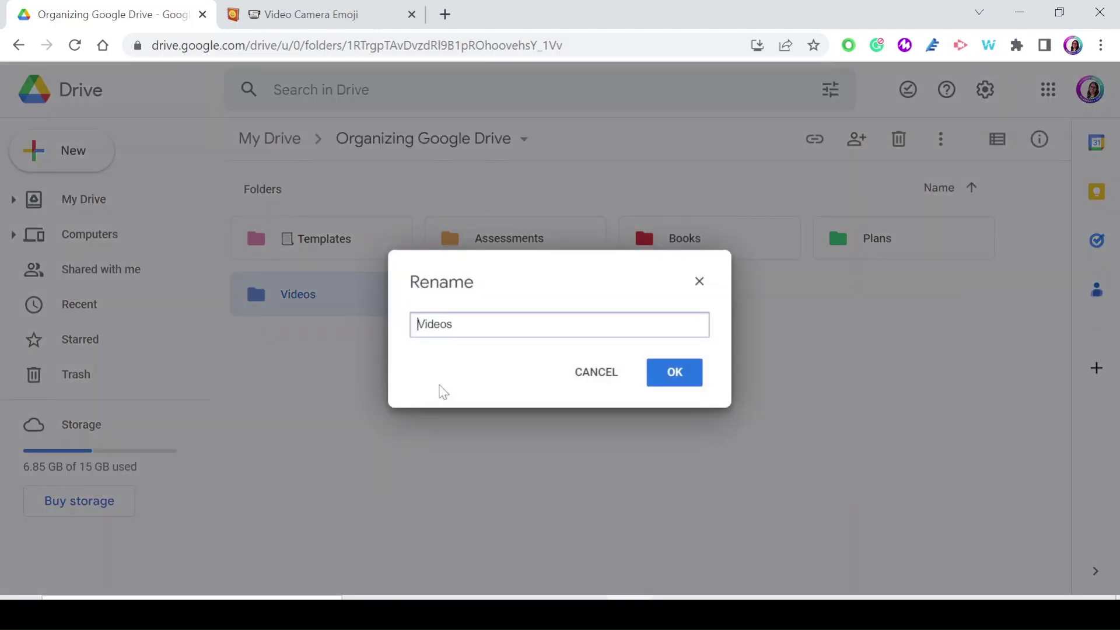
{"action": "key", "text": "ctrl+v"}
{"action": "left_click", "coordinate": [693, 372]}
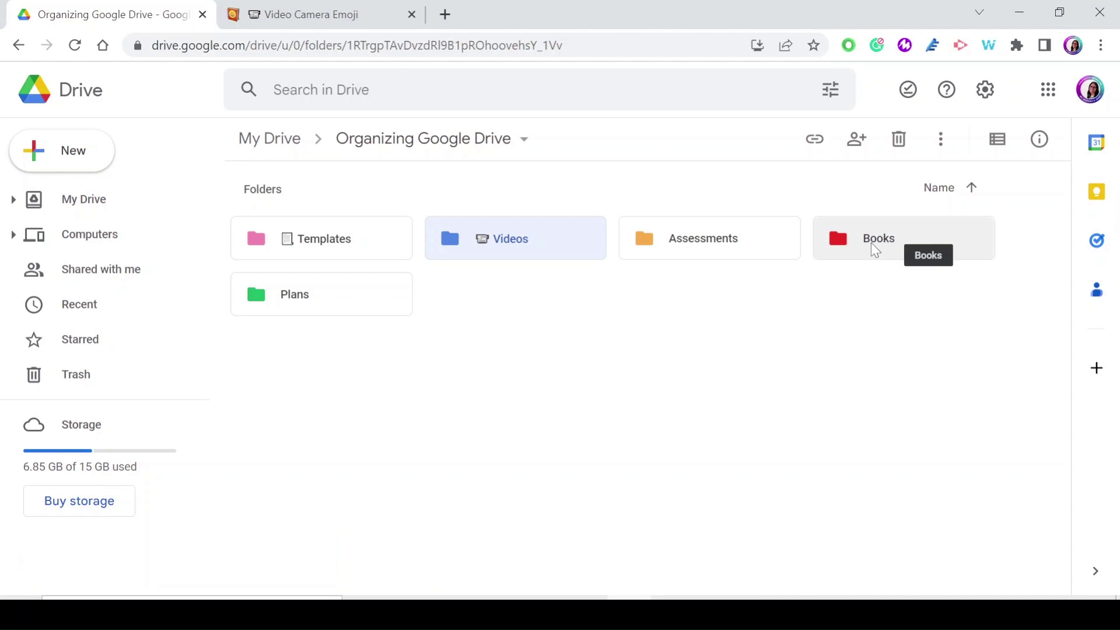
Put the books emoji in front of the Books folder name via the Windows emoji picker
{"action": "right_click", "coordinate": [873, 248]}
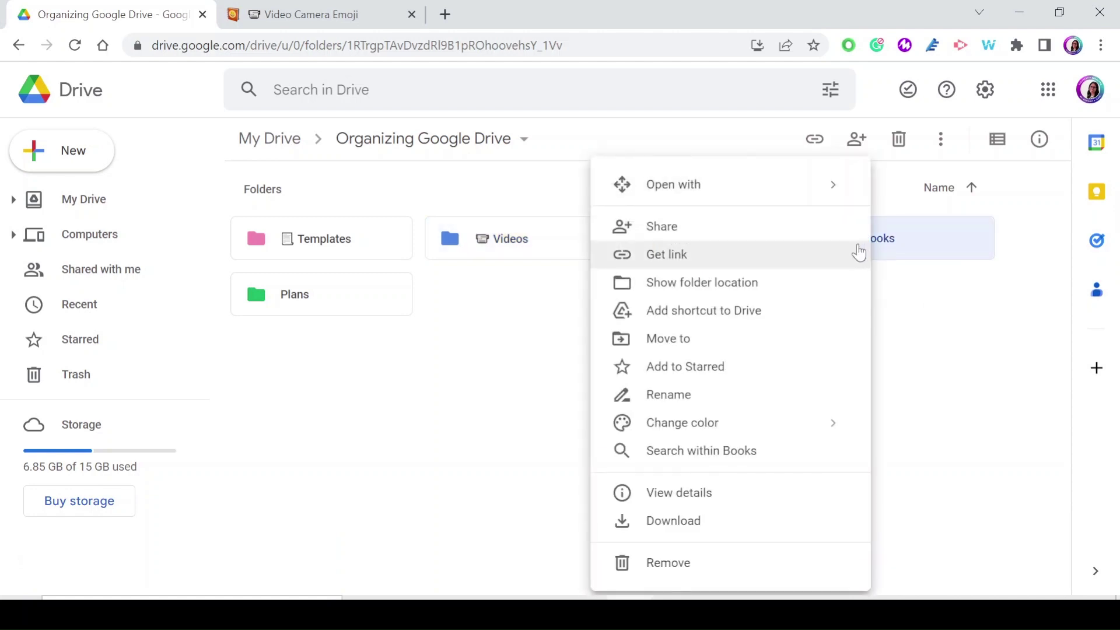
{"action": "left_click", "coordinate": [701, 398]}
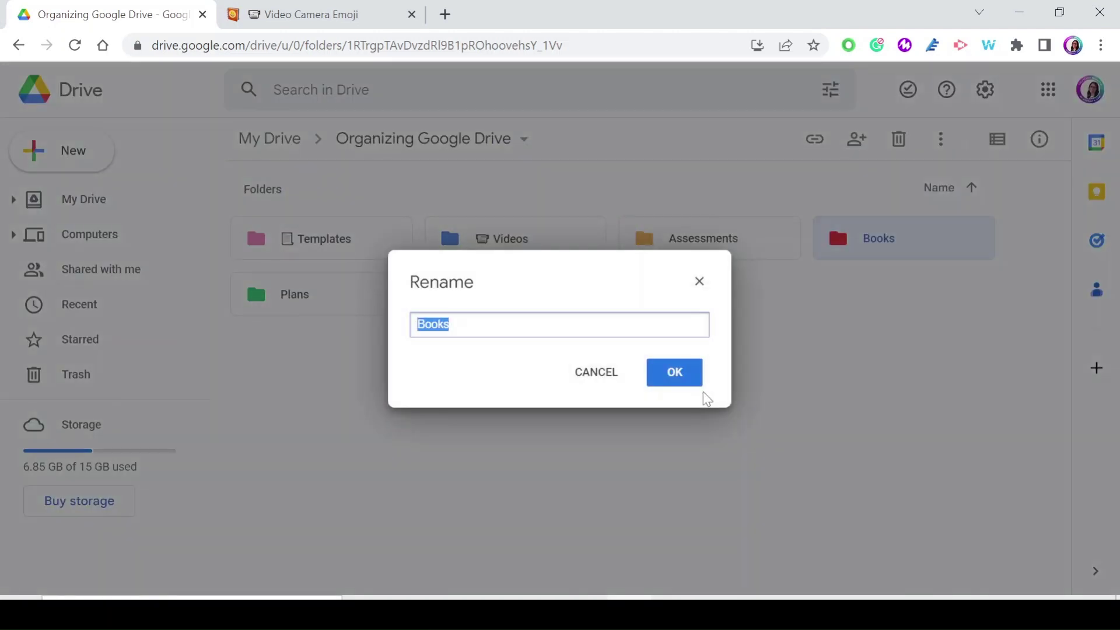
{"action": "key", "text": "Home"}
{"action": "key", "text": "super+period"}
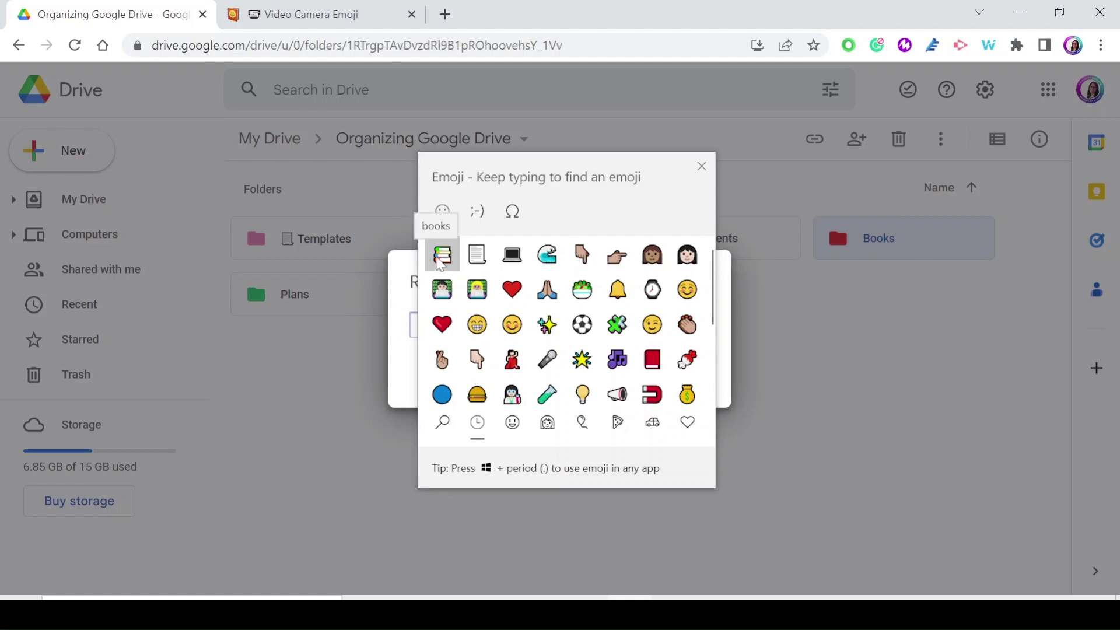
{"action": "type", "text": "book"}
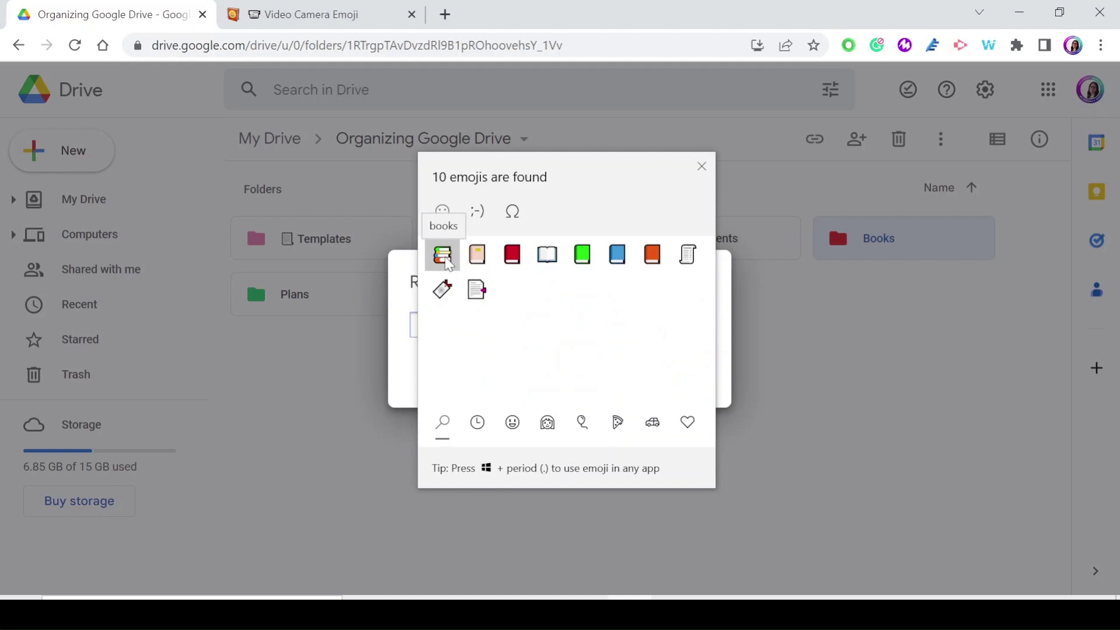
{"action": "left_click", "coordinate": [447, 263]}
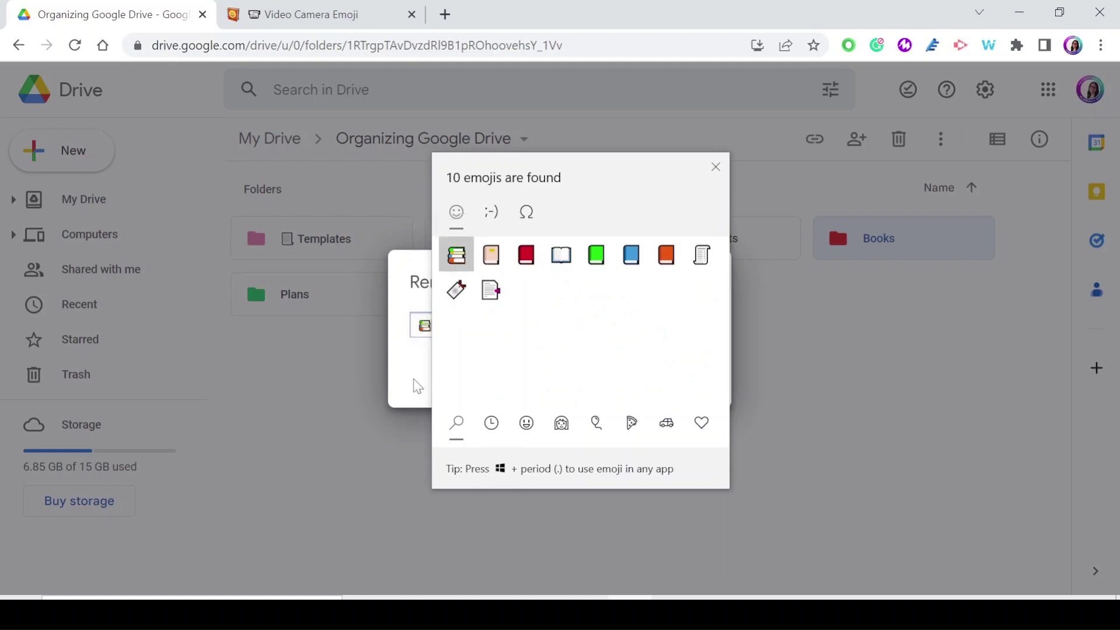
{"action": "left_click", "coordinate": [418, 386]}
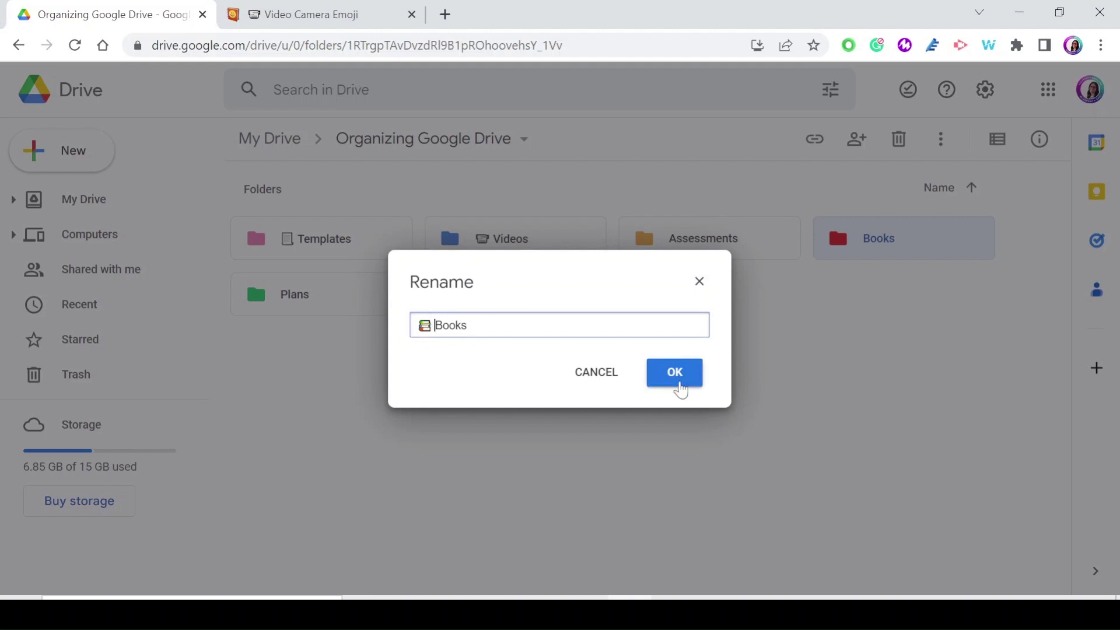
{"action": "left_click", "coordinate": [675, 373]}
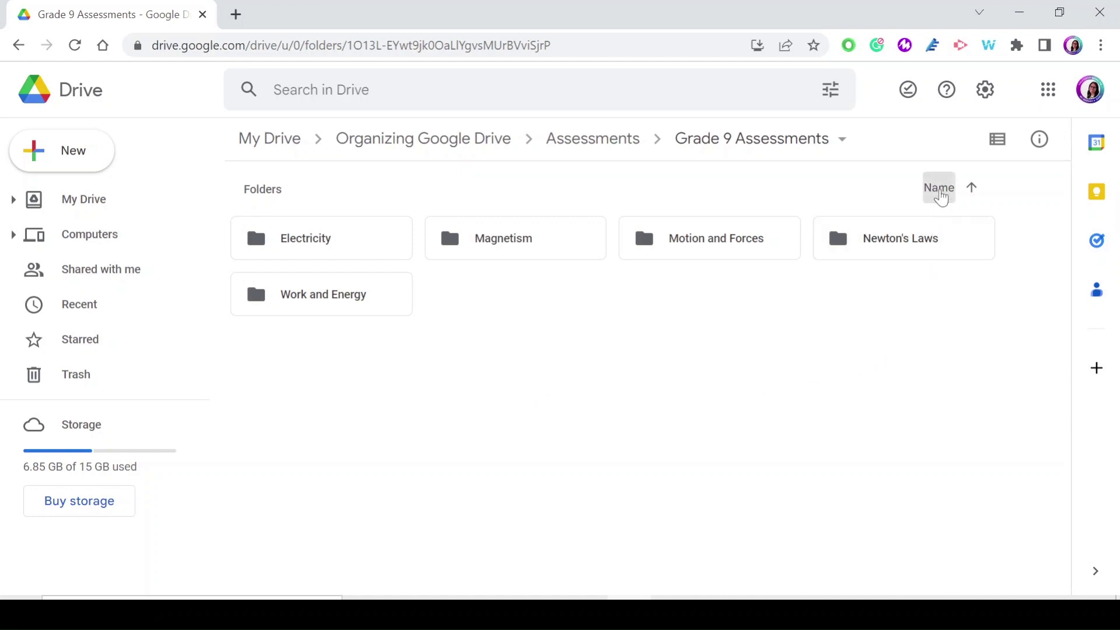
{"action": "left_click", "coordinate": [941, 198]}
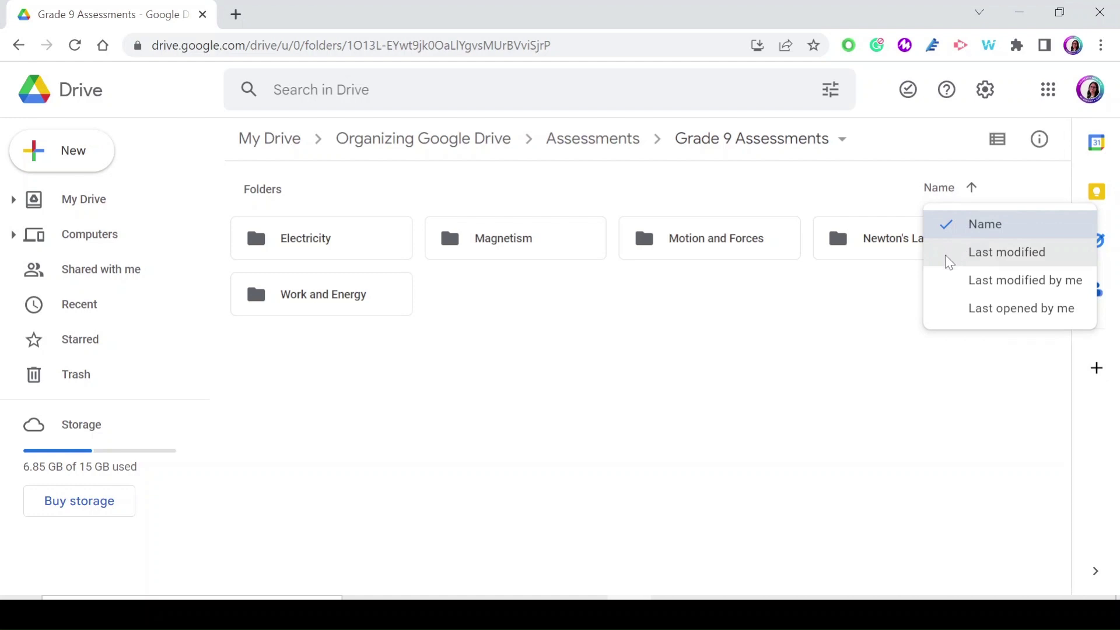
{"action": "left_click", "coordinate": [840, 287]}
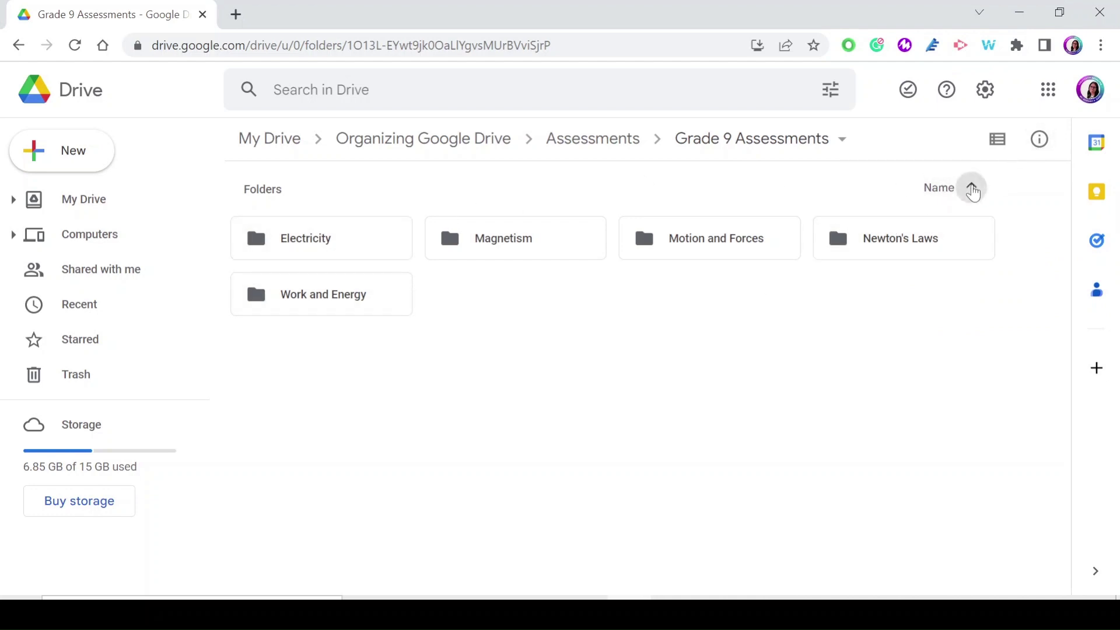
{"action": "left_click", "coordinate": [971, 191]}
{"action": "left_click", "coordinate": [971, 195]}
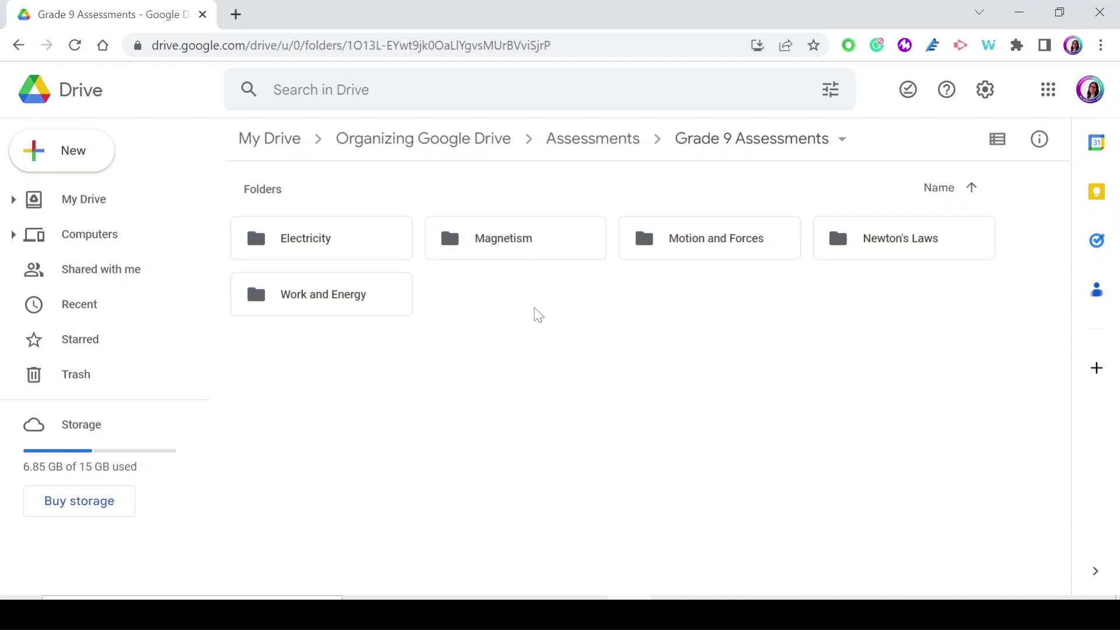
Rename Motion and Forces to '01 Motion and Forces' and Newton's Laws to '02 Newton's Laws'
{"action": "right_click", "coordinate": [679, 251]}
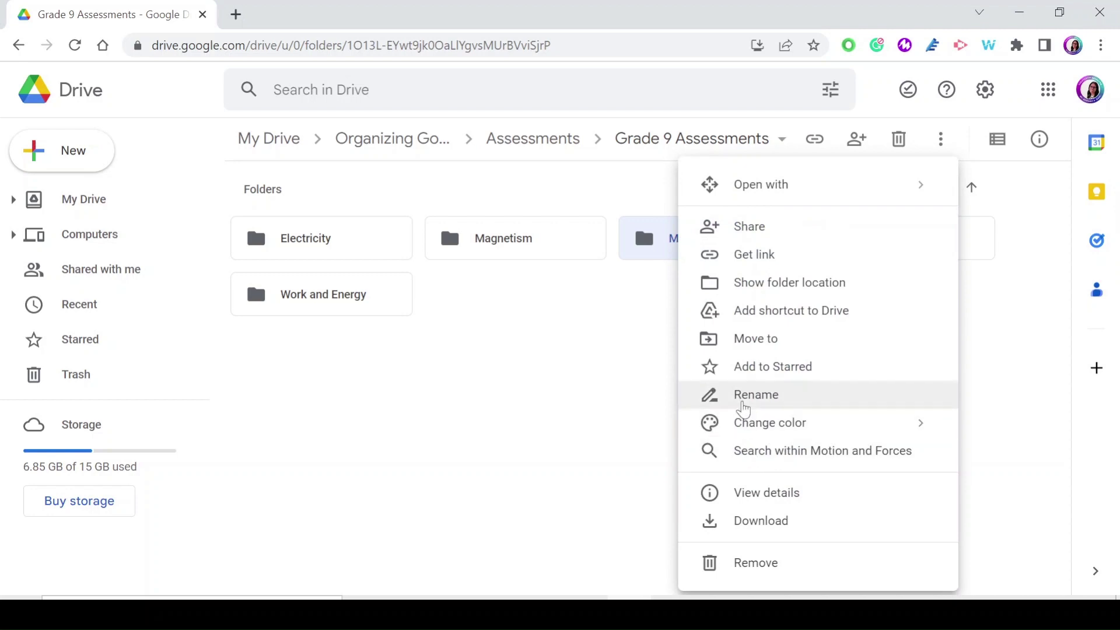
{"action": "left_click", "coordinate": [741, 406]}
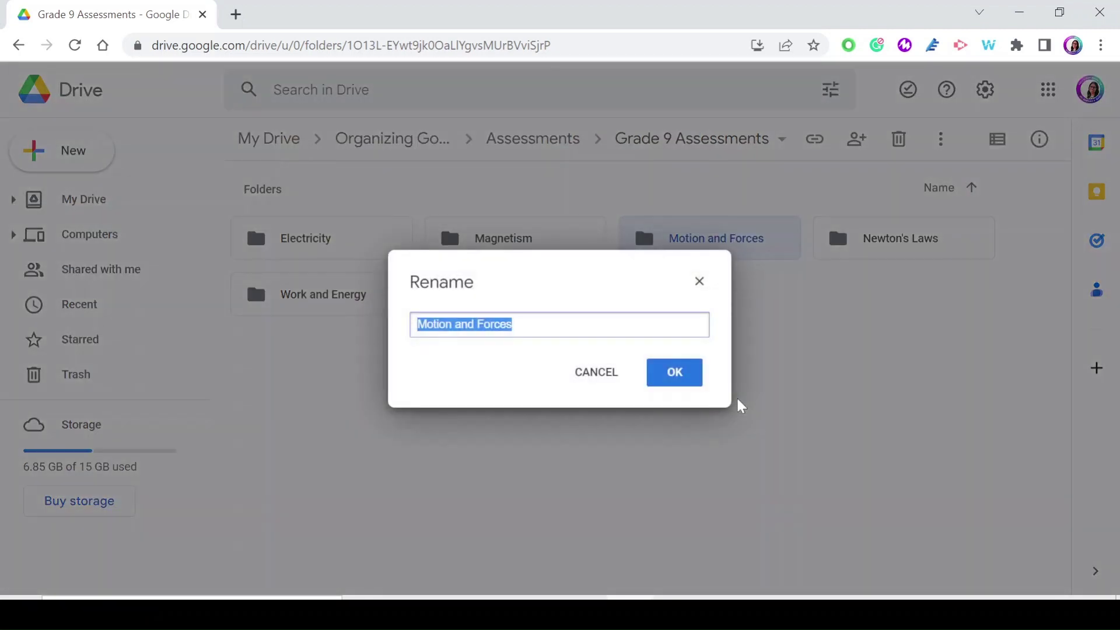
{"action": "key", "text": "Home"}
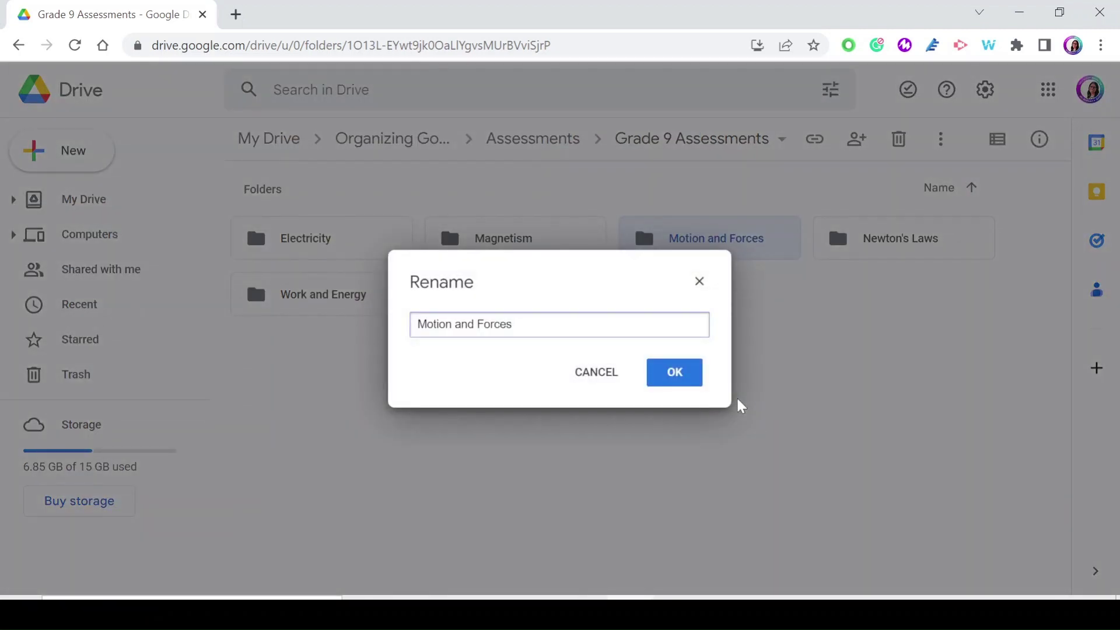
{"action": "type", "text": "01"}
{"action": "key", "text": "Return"}
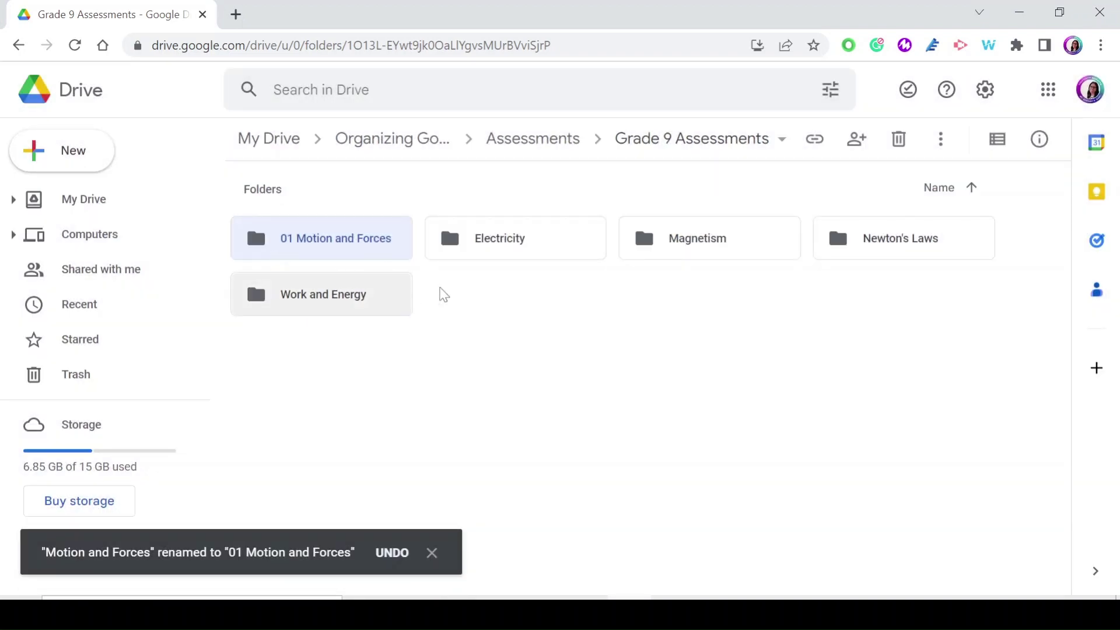
{"action": "right_click", "coordinate": [882, 232]}
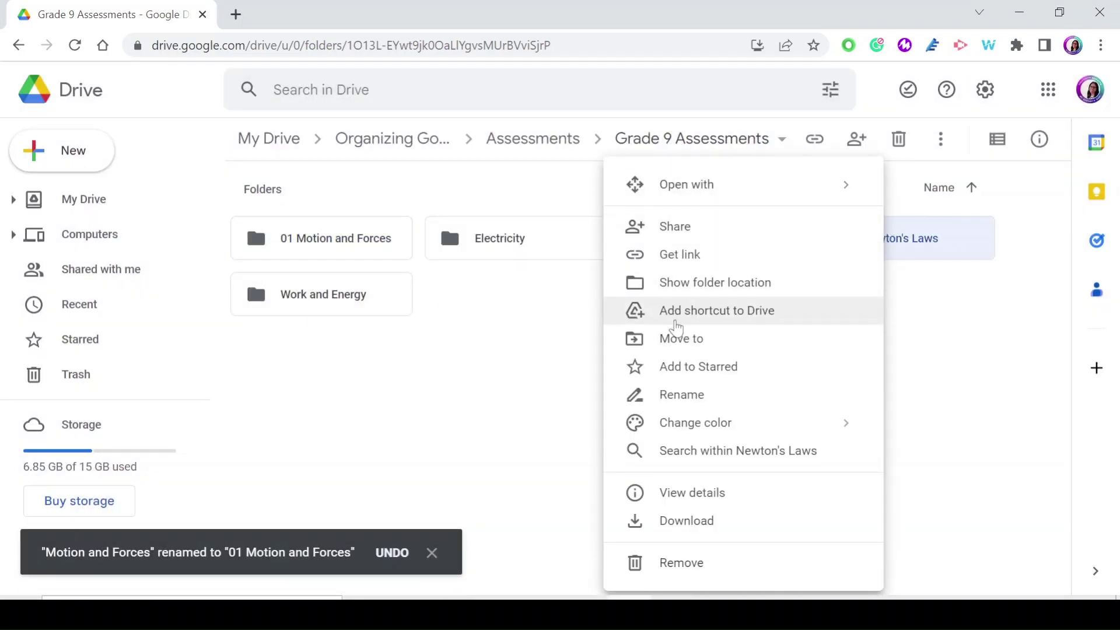
{"action": "left_click", "coordinate": [686, 395]}
{"action": "key", "text": "Home"}
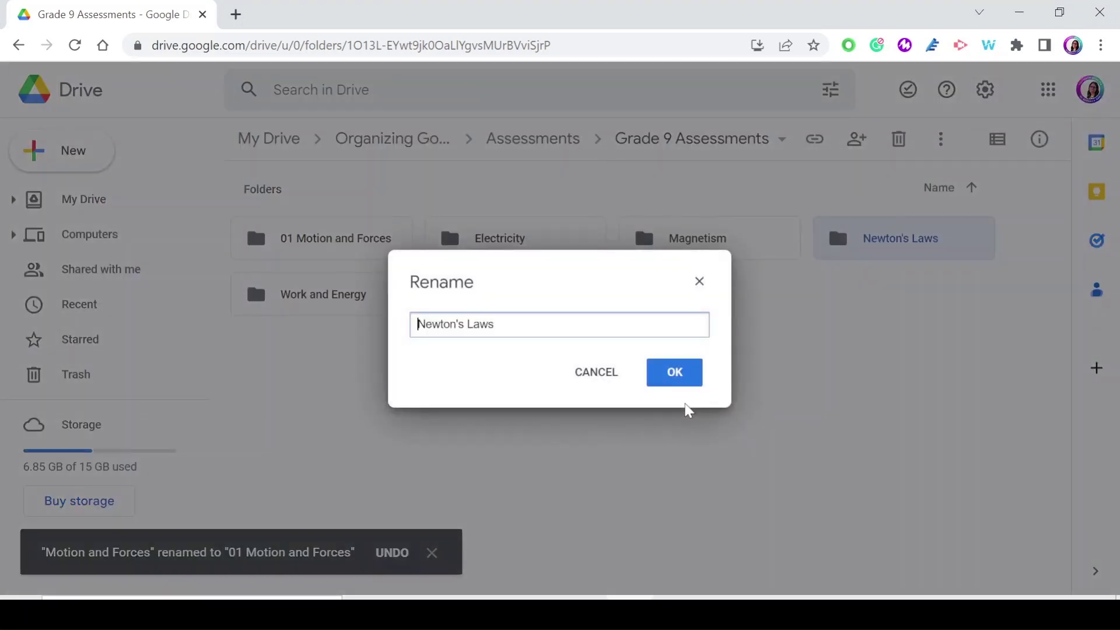
{"action": "type", "text": "02"}
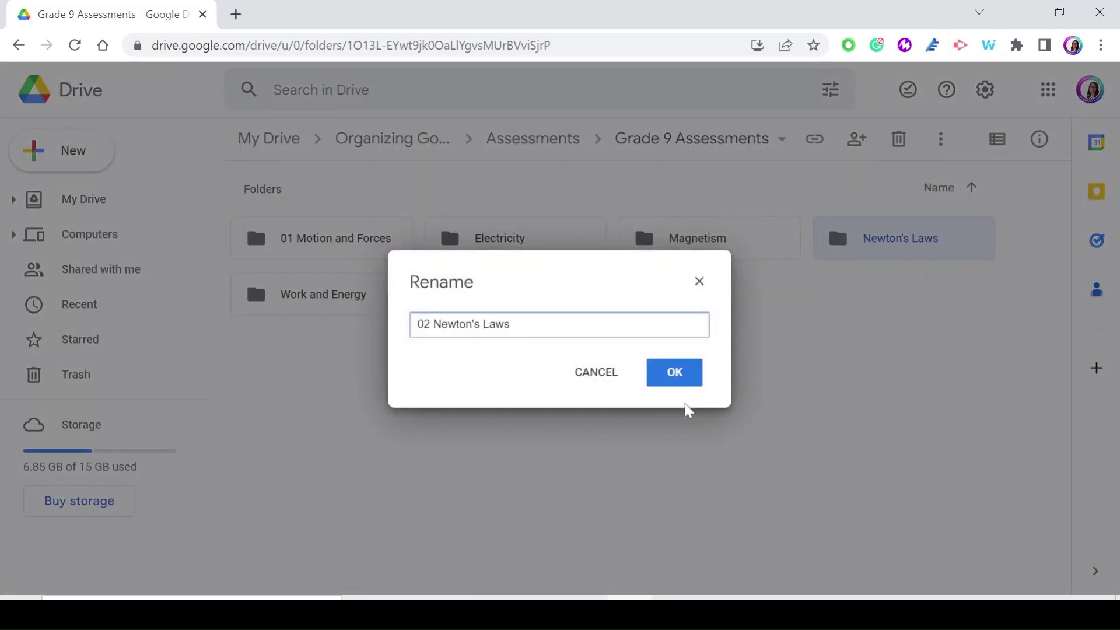
{"action": "key", "text": "Return"}
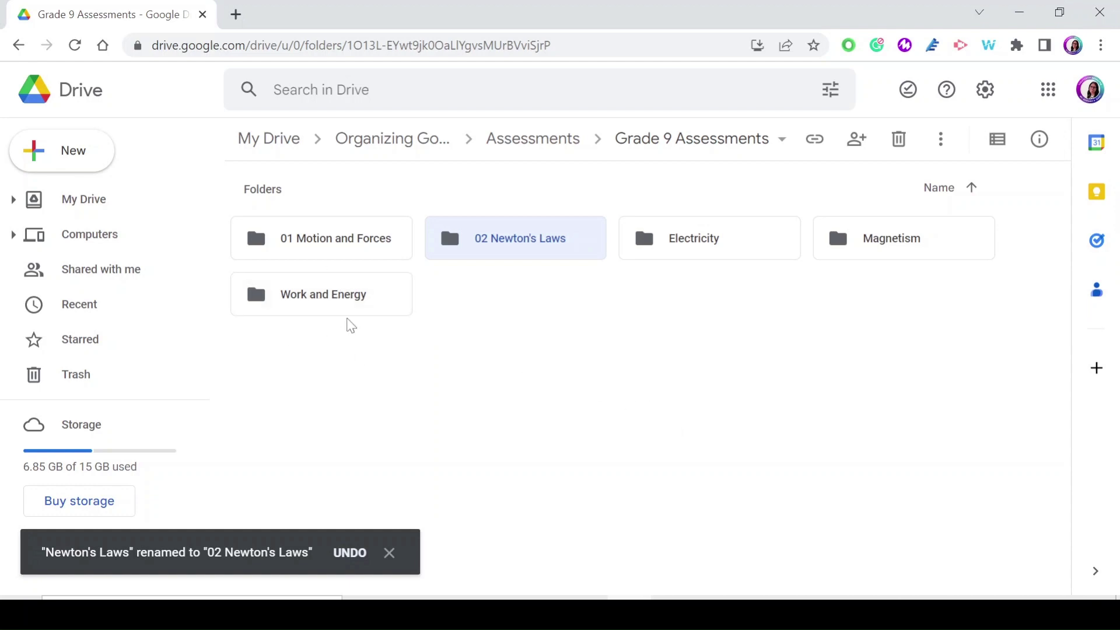
Rename Work and Energy to '03 Work and Energy'
{"action": "right_click", "coordinate": [318, 304]}
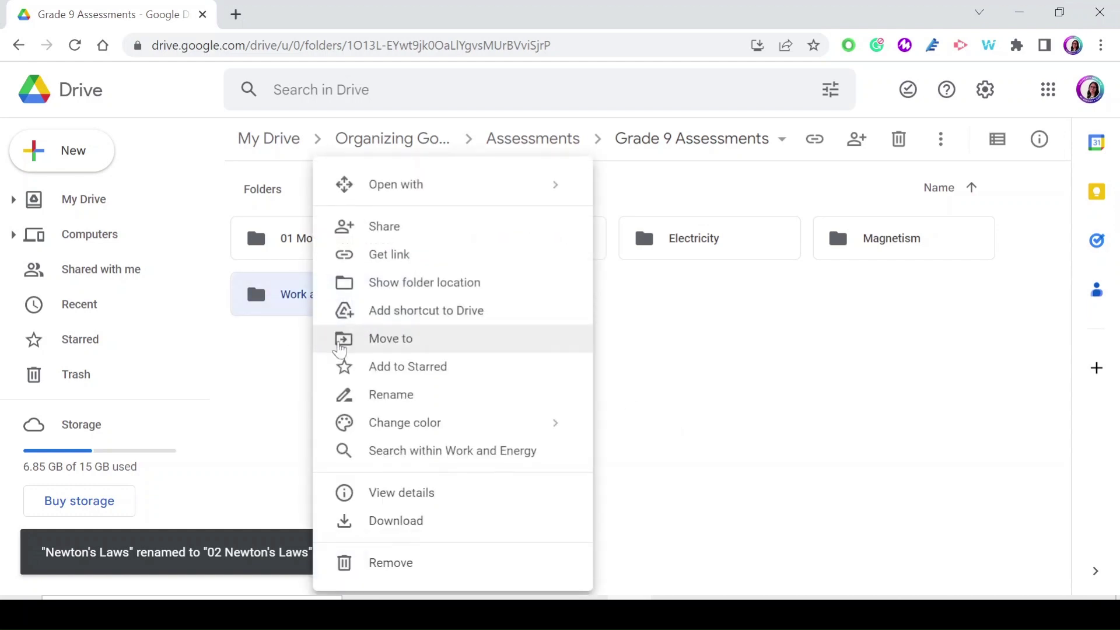
{"action": "left_click", "coordinate": [398, 398]}
{"action": "key", "text": "Home"}
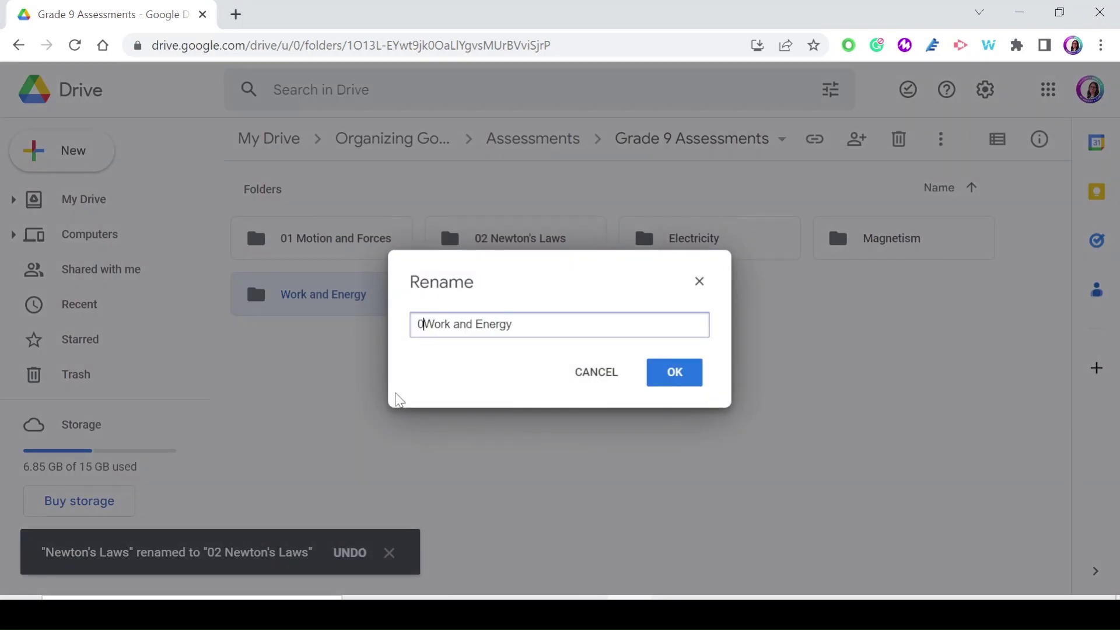
{"action": "type", "text": "03"}
{"action": "key", "text": "Return"}
{"action": "left_click", "coordinate": [581, 338]}
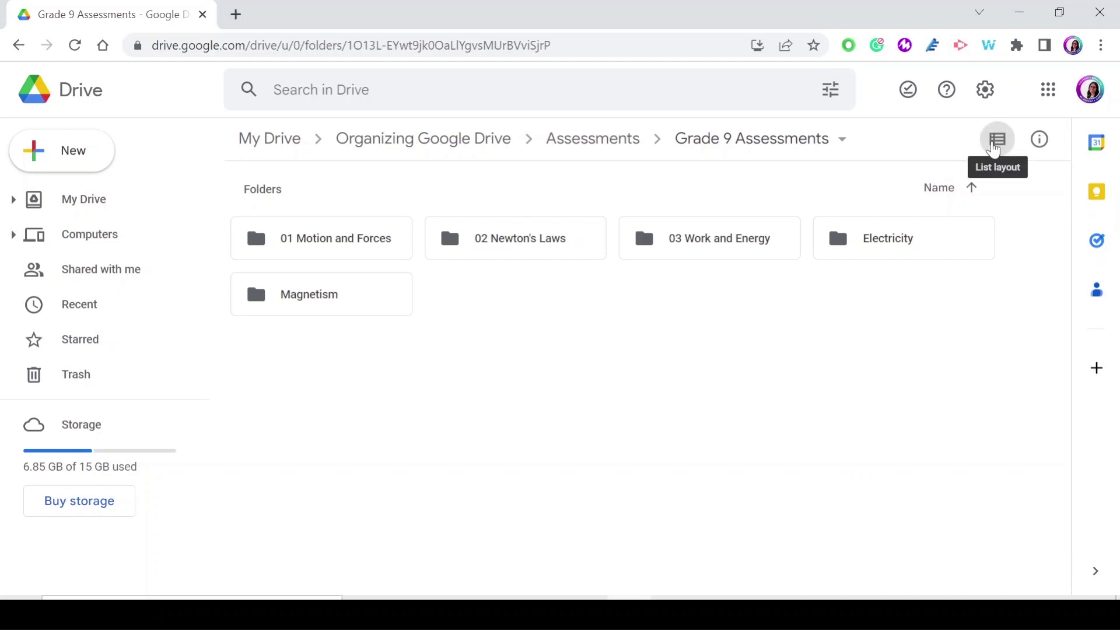
Switch the Grade 9 Assessments folder view to list layout
{"action": "left_click", "coordinate": [996, 146]}
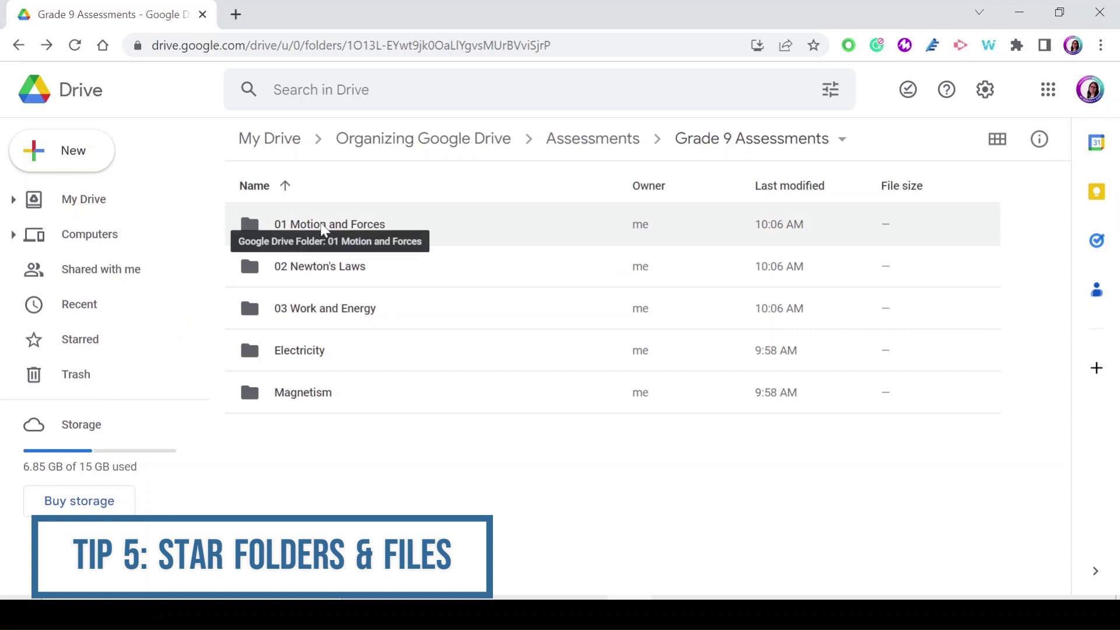
Star the 01 Motion and Forces and 02 Newton's Laws folders
{"action": "right_click", "coordinate": [323, 230]}
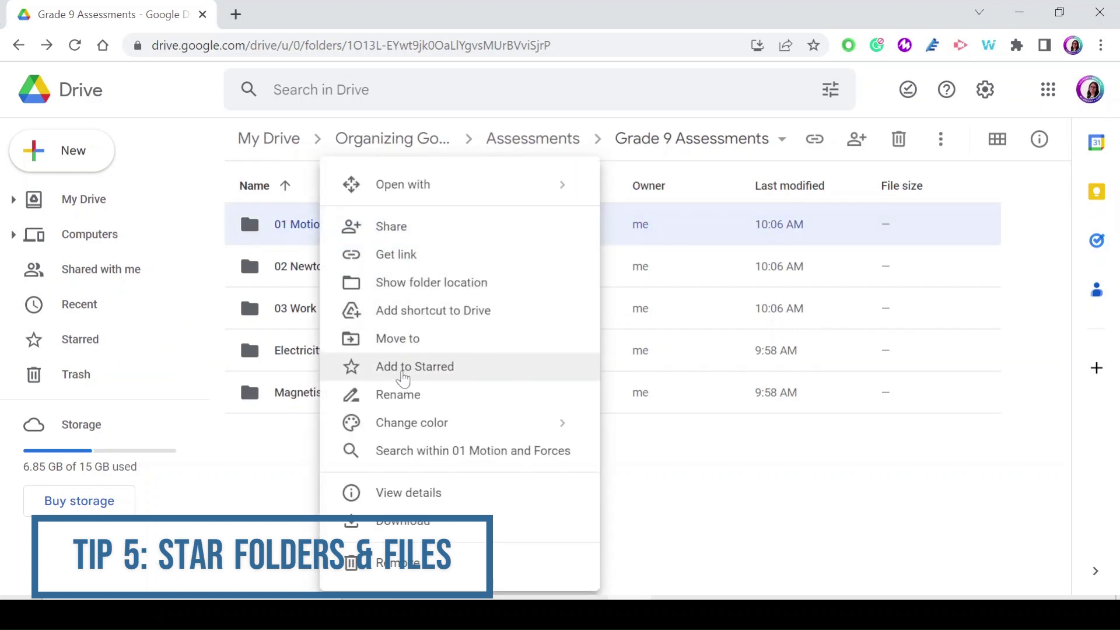
{"action": "left_click", "coordinate": [401, 368]}
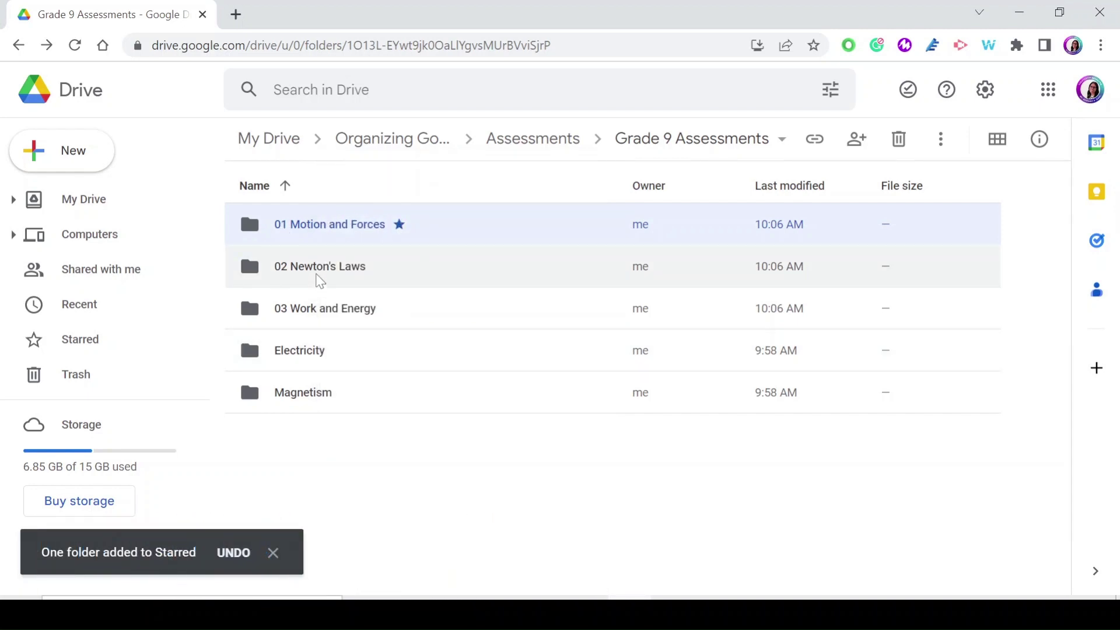
{"action": "left_click", "coordinate": [318, 277]}
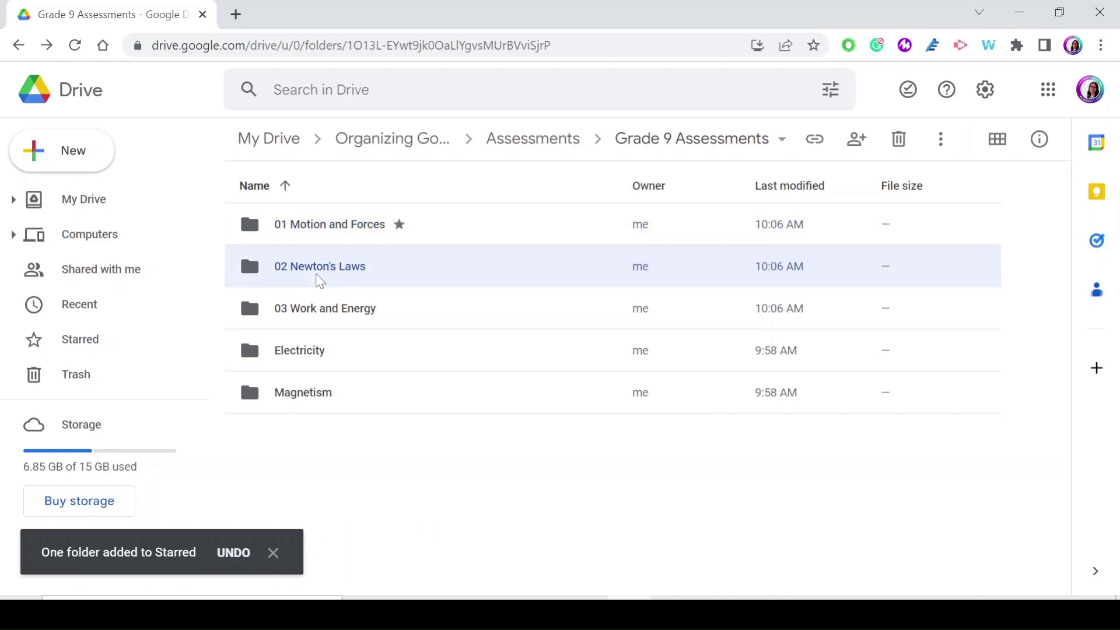
{"action": "key", "text": "s"}
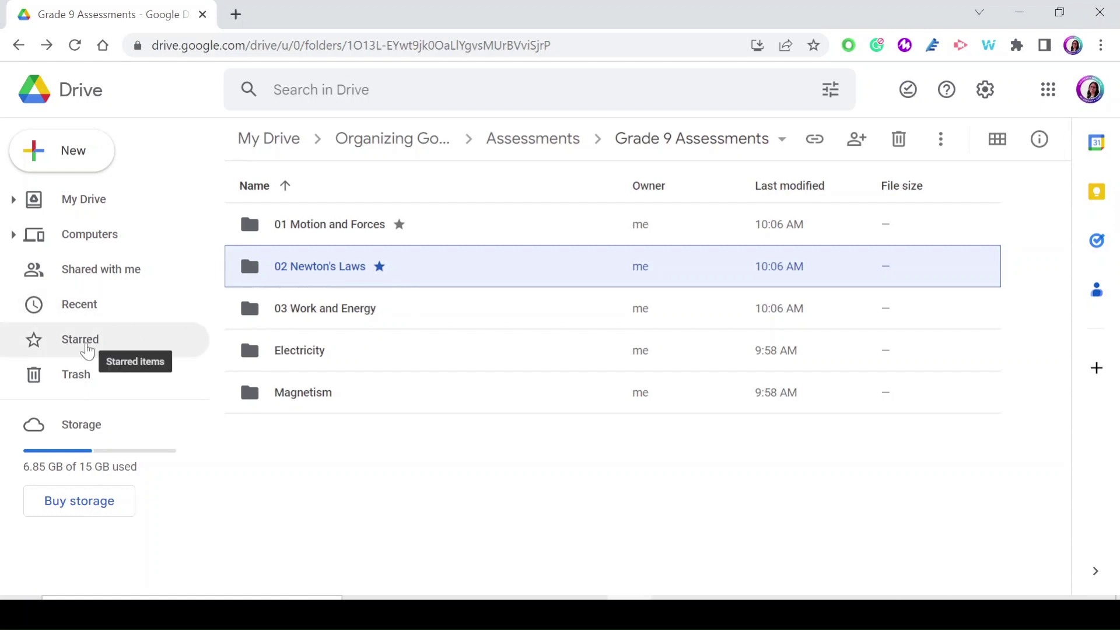
Check the Starred page, then unstar 01 Motion and Forces back in Grade 9 Assessments
{"action": "left_click", "coordinate": [85, 345]}
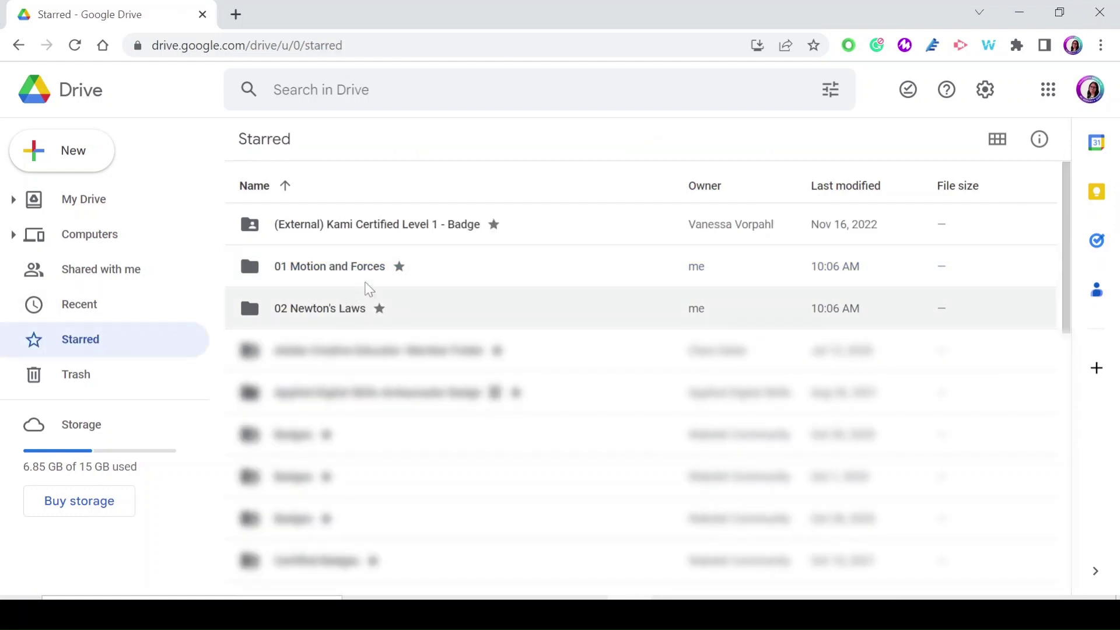
{"action": "left_click", "coordinate": [13, 53]}
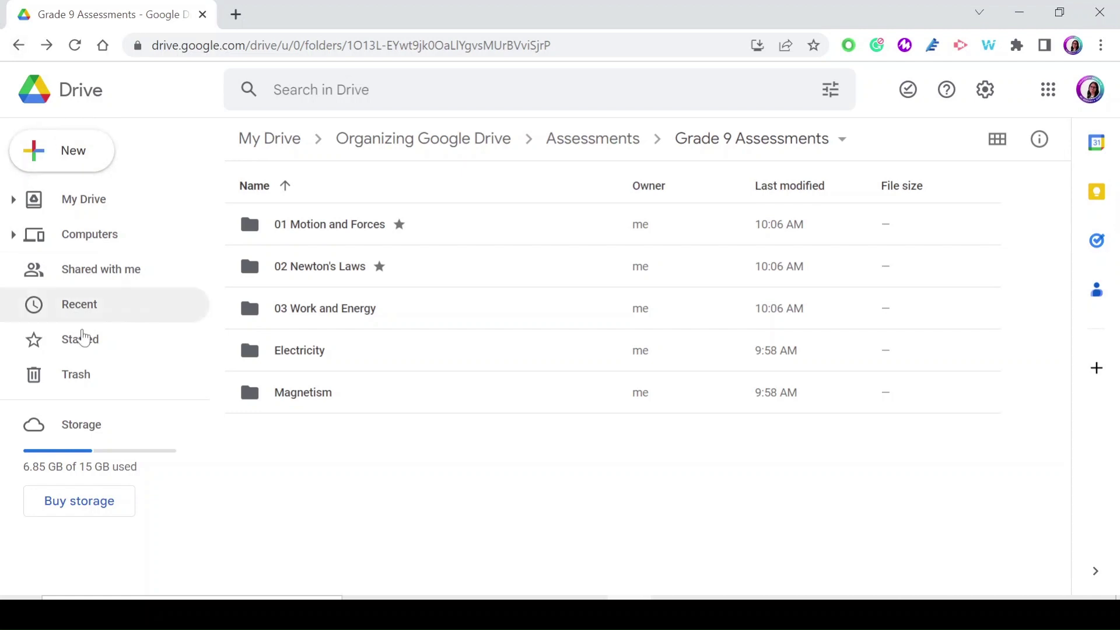
{"action": "right_click", "coordinate": [325, 235]}
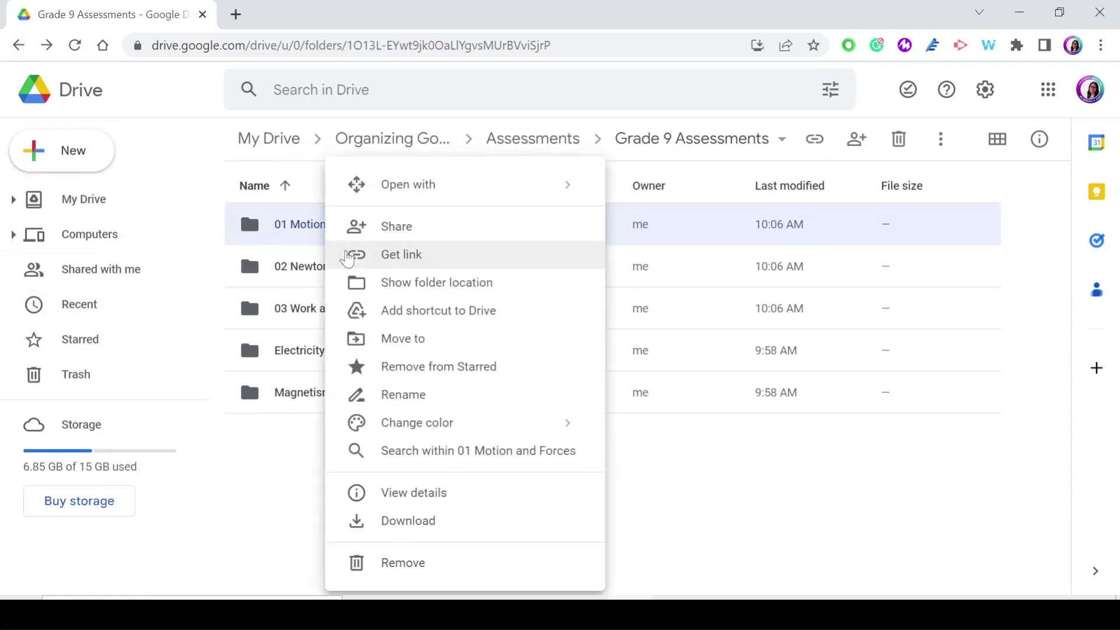
{"action": "left_click", "coordinate": [428, 379]}
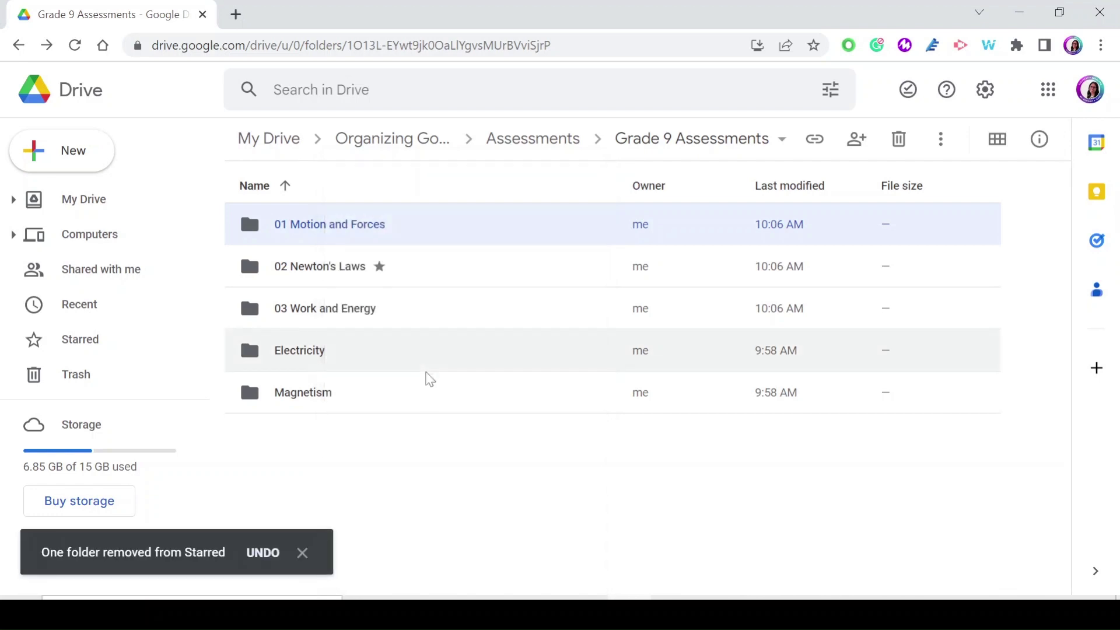
Select all six folders in Grade 12 Resources and move them to the trash
{"action": "left_click", "coordinate": [414, 274]}
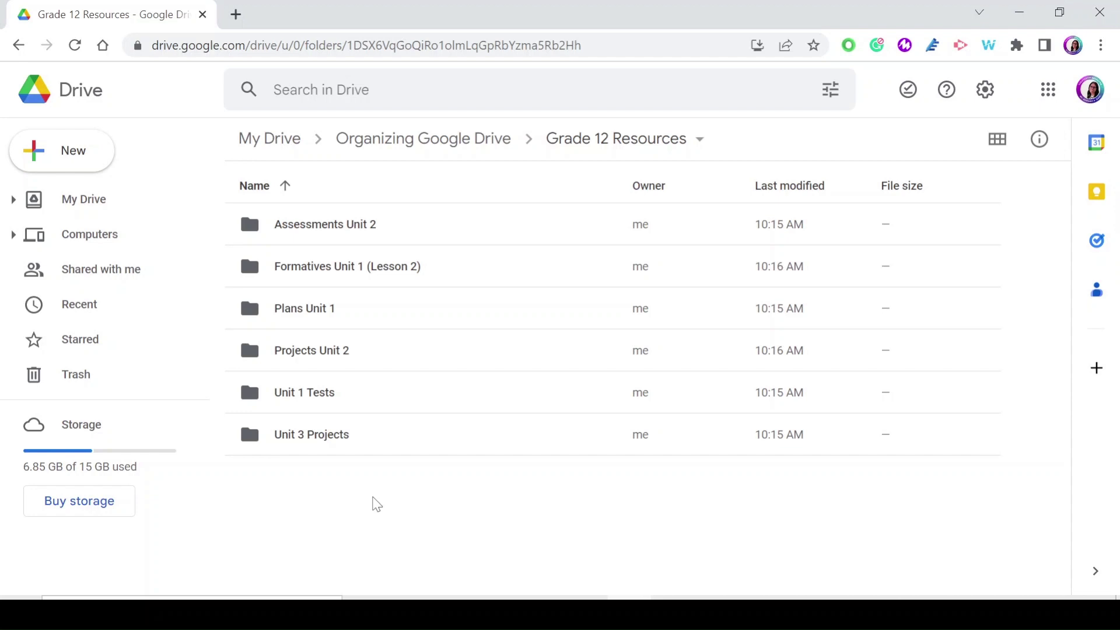
{"action": "left_click_drag", "start_coordinate": [370, 500], "coordinate": [261, 220]}
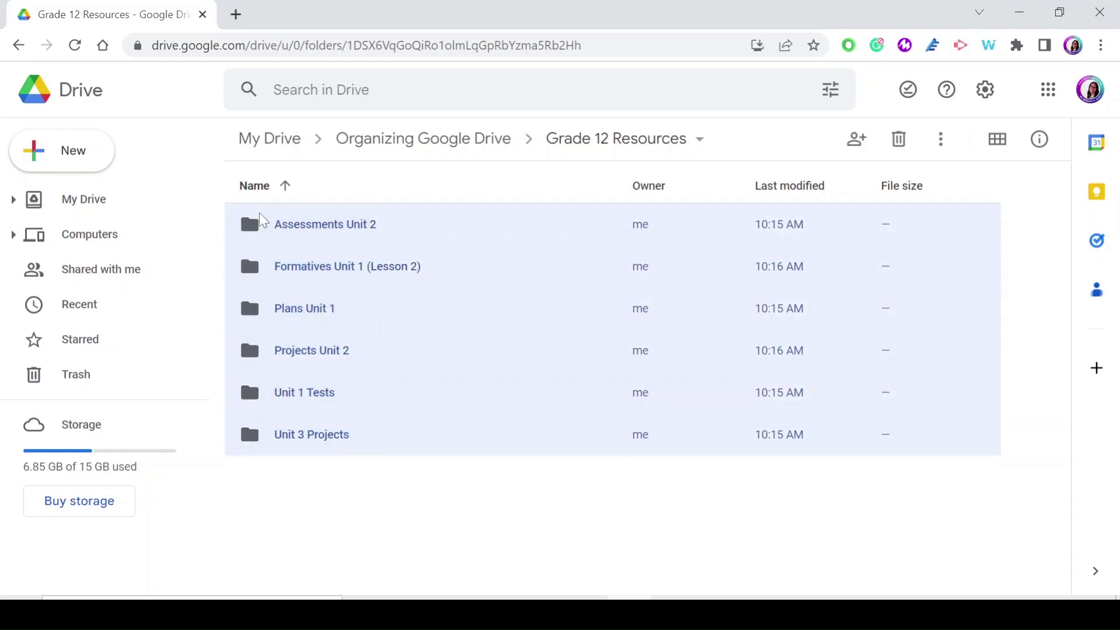
{"action": "key", "text": "Delete"}
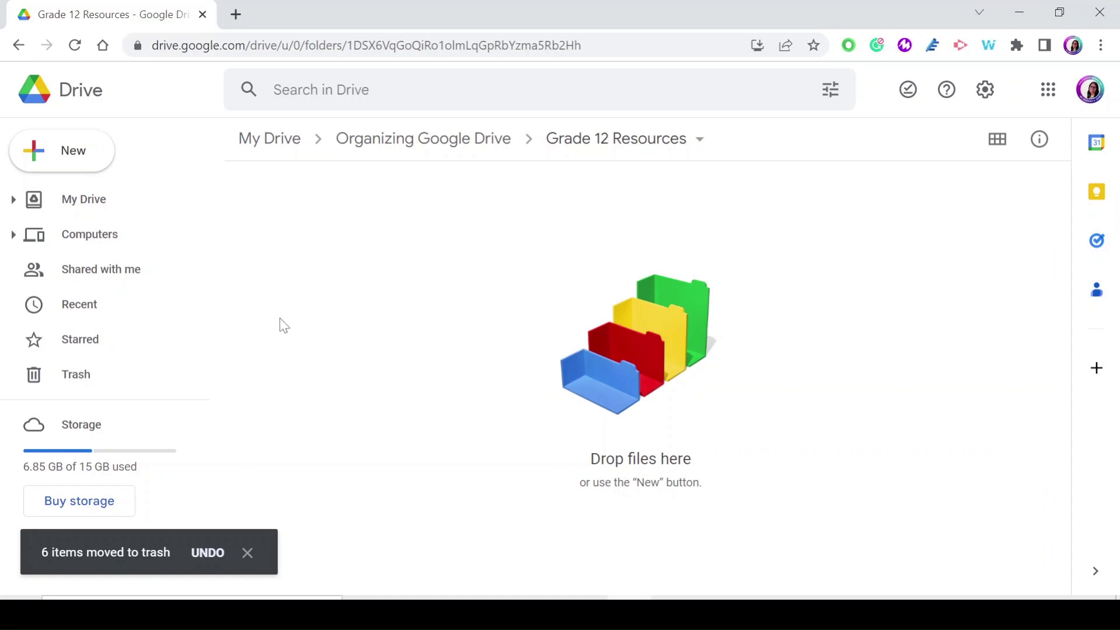
Create two new folders named 'U1-L1 Assessments' and 'U2-L3 Assessments' in Grade 12 Resources
{"action": "left_click", "coordinate": [39, 153]}
{"action": "left_click", "coordinate": [70, 164]}
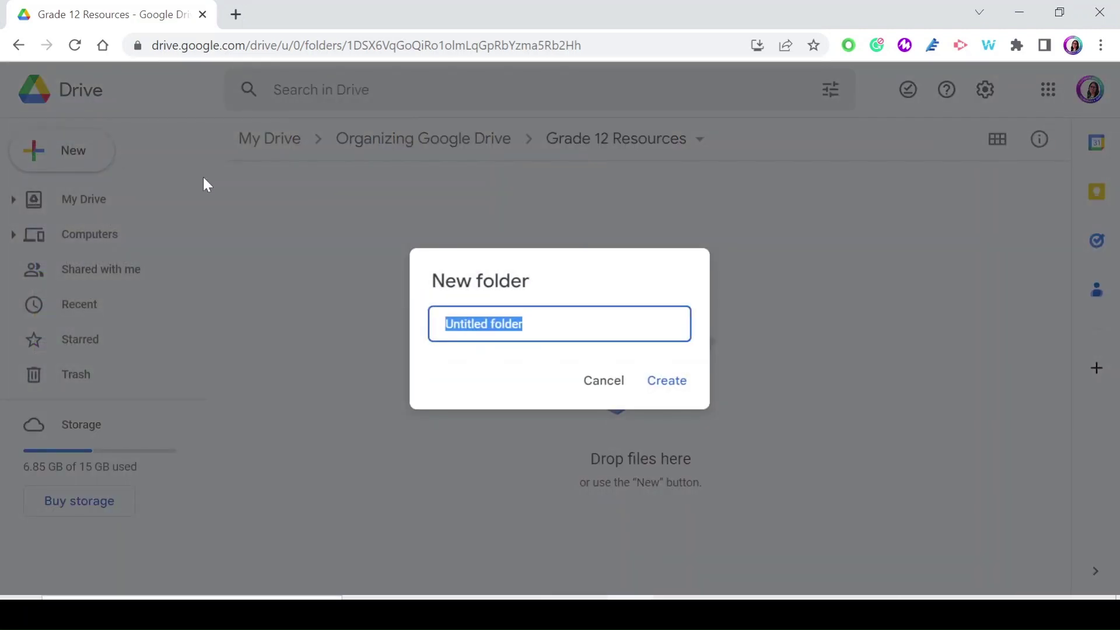
{"action": "type", "text": "U1-"}
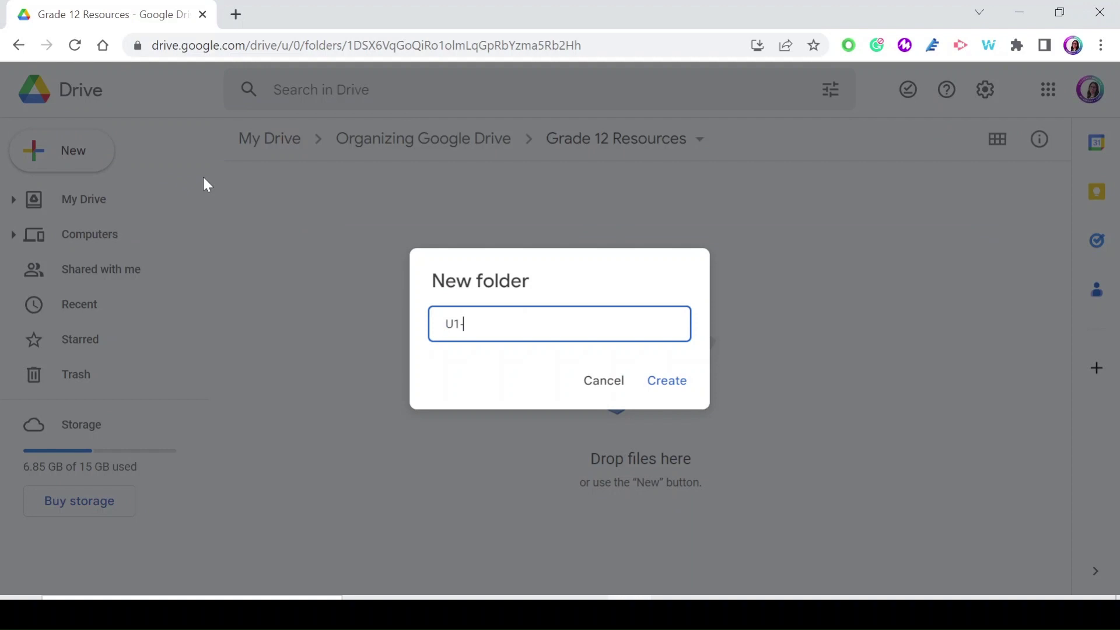
{"action": "type", "text": "L1 Assessments"}
{"action": "left_click", "coordinate": [663, 390]}
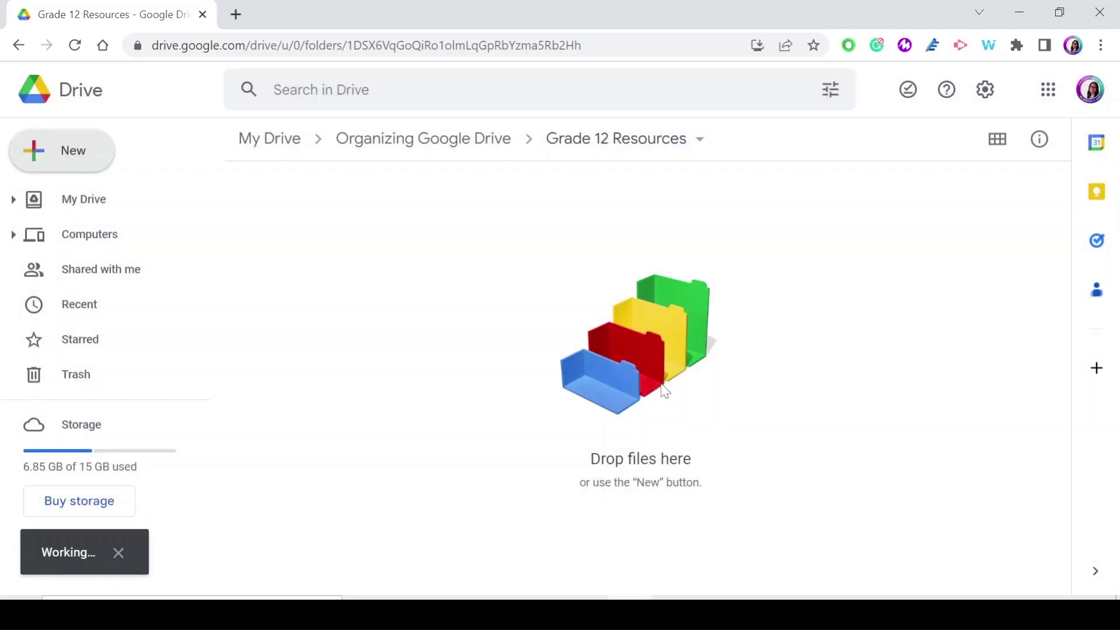
{"action": "left_click", "coordinate": [41, 162]}
{"action": "left_click", "coordinate": [71, 166]}
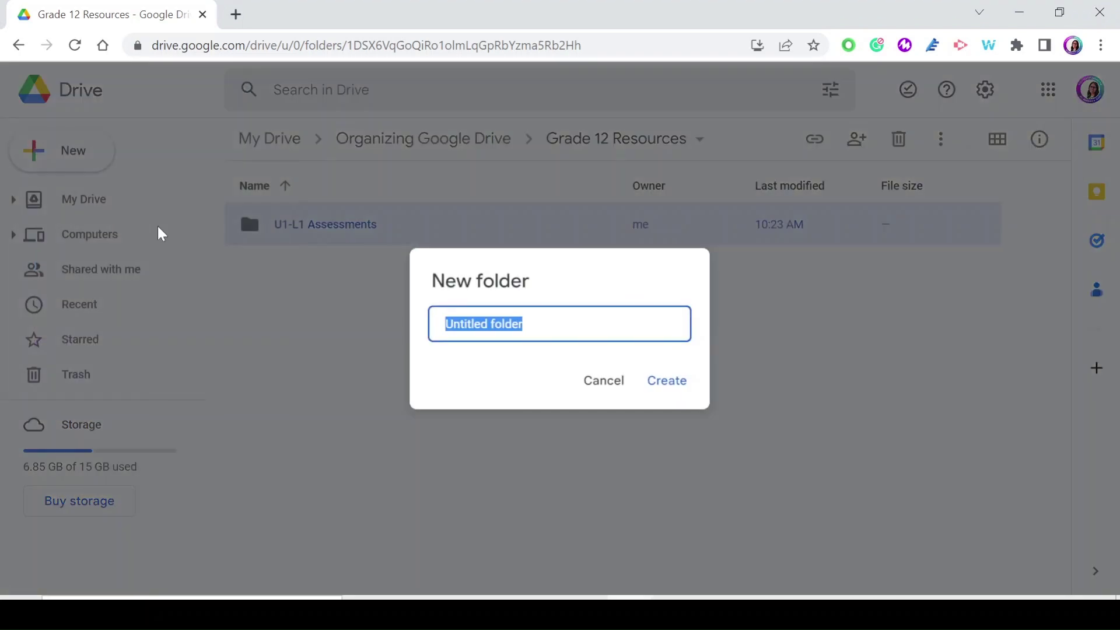
{"action": "type", "text": "U2-"}
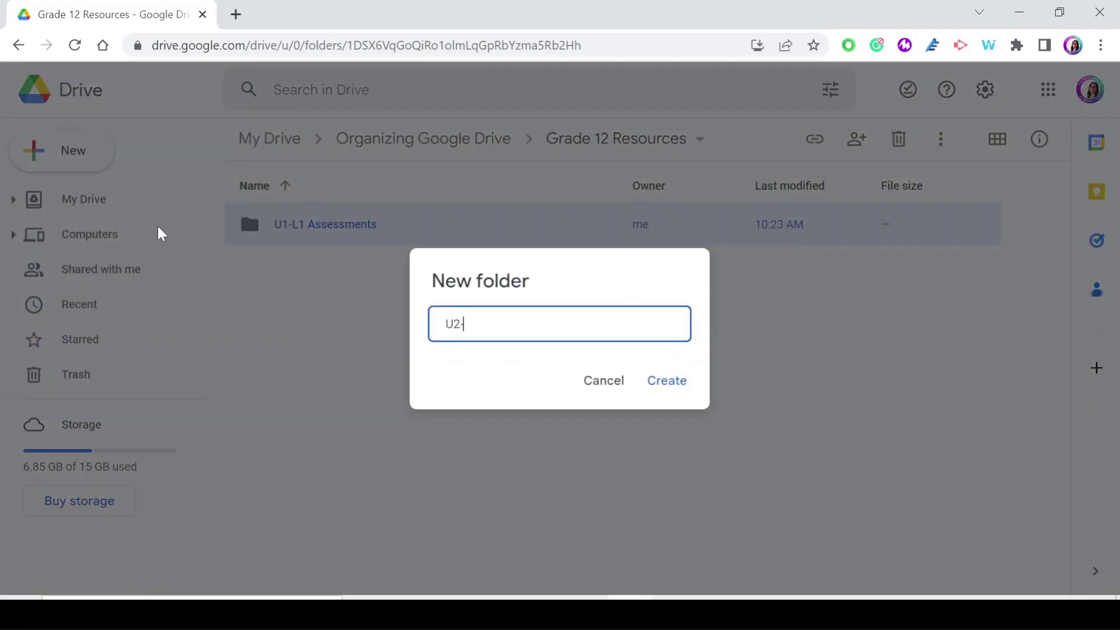
{"action": "type", "text": "L3 Assessments"}
{"action": "key", "text": "Return"}
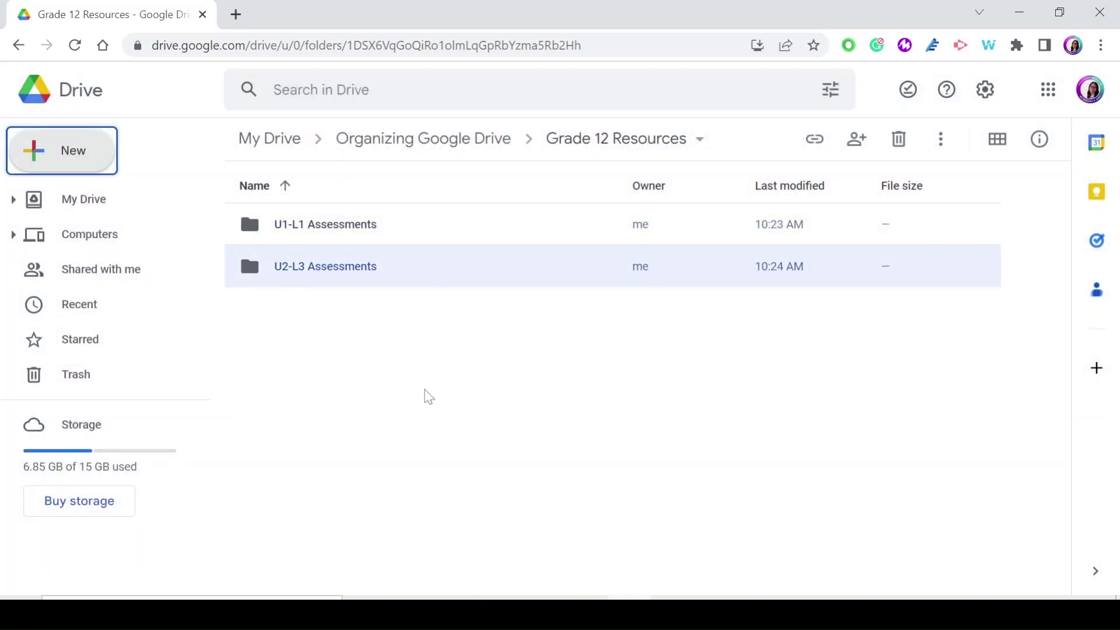
Create a third folder named 'U2-L3 Projects' and clear the folder selection
{"action": "left_click", "coordinate": [15, 158]}
{"action": "left_click", "coordinate": [110, 169]}
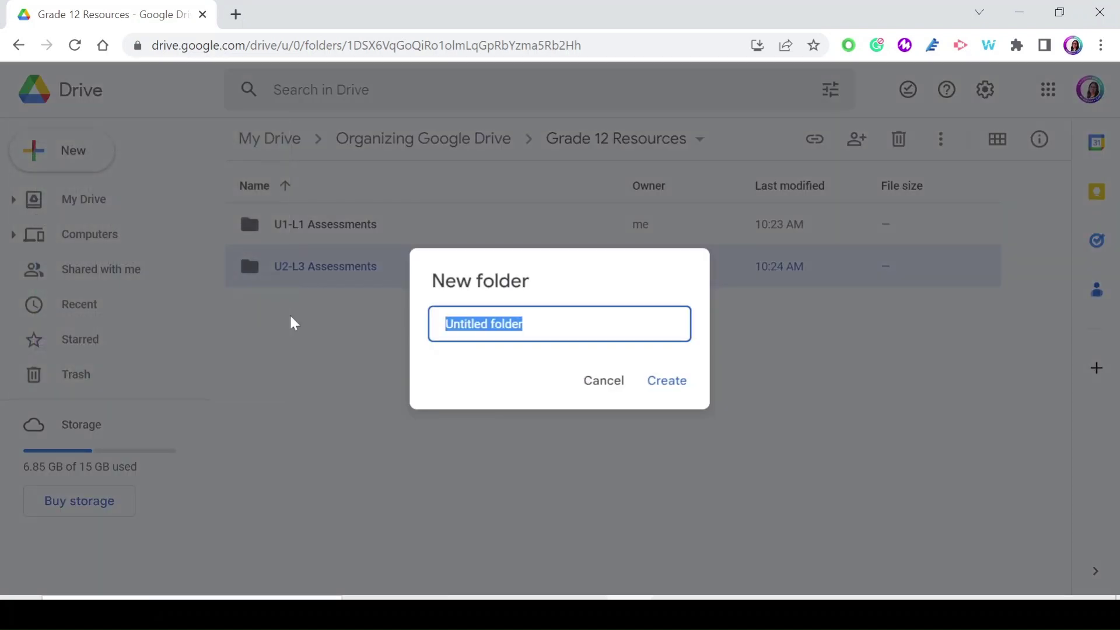
{"action": "type", "text": "U2-L"}
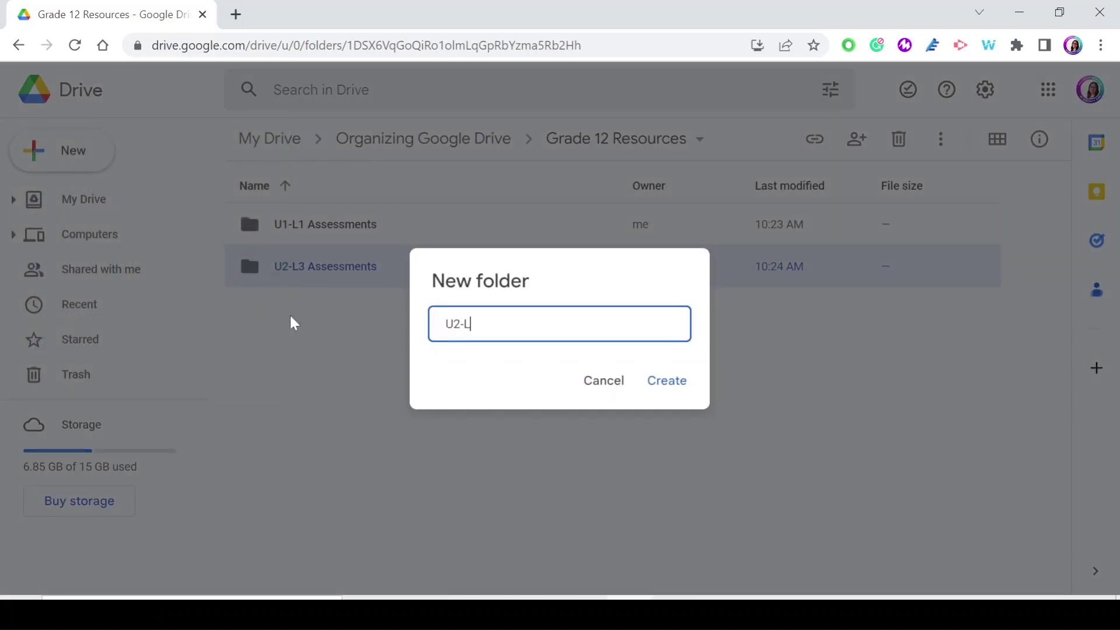
{"action": "type", "text": "3 Projects"}
{"action": "key", "text": "Return"}
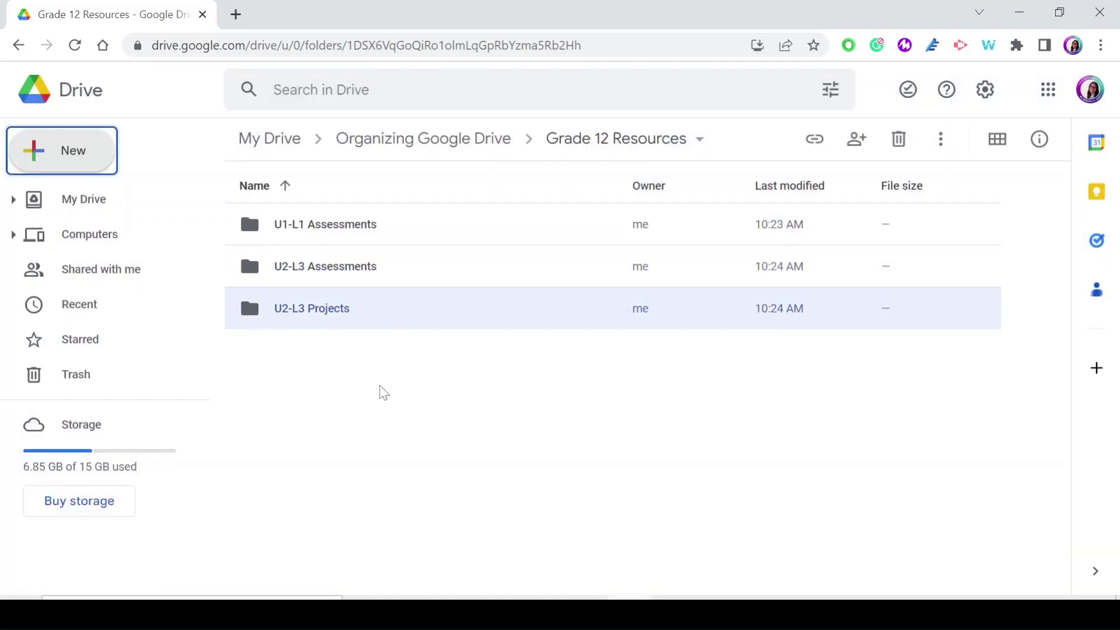
{"action": "left_click", "coordinate": [348, 431]}
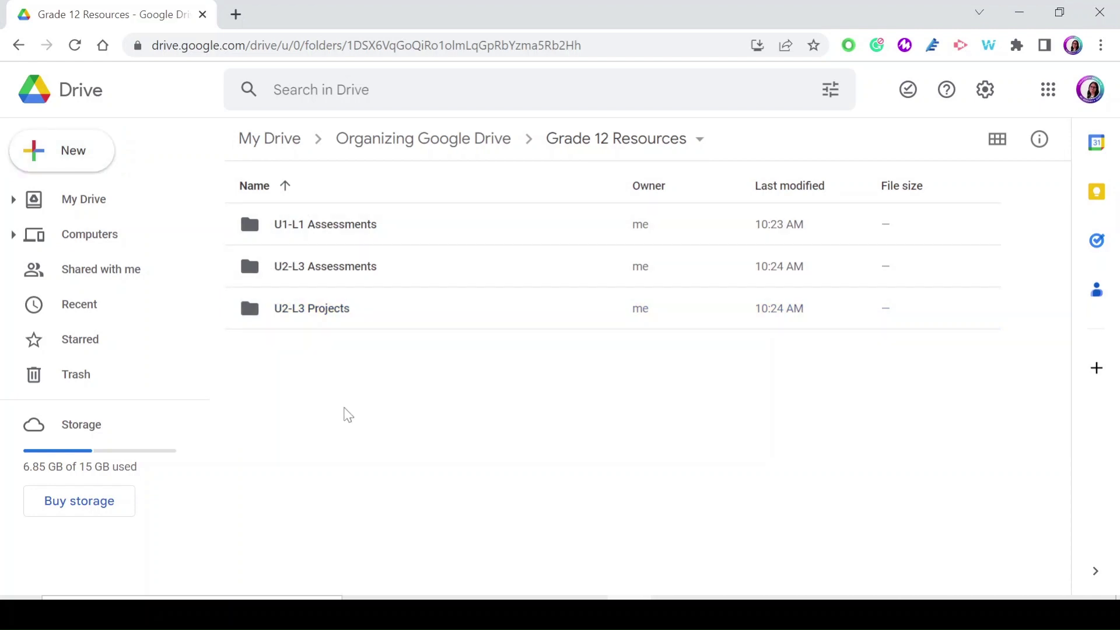
{"action": "key", "text": "Tab"}
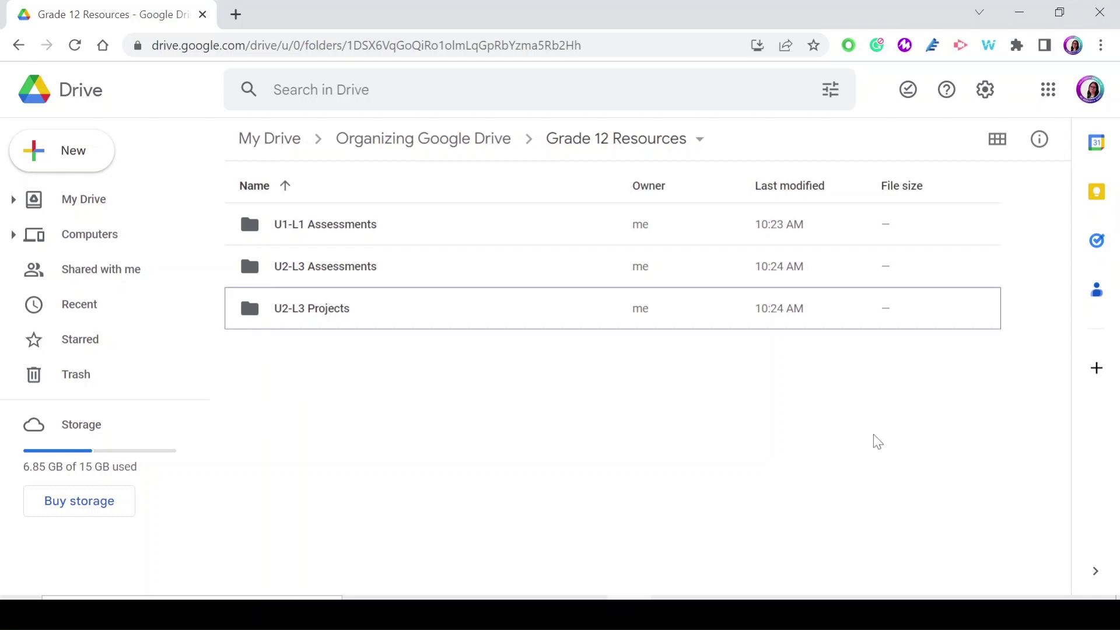